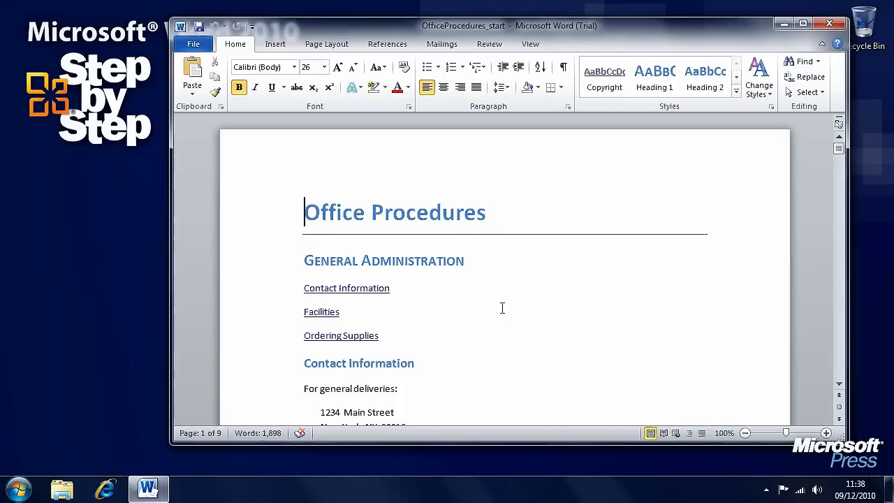
# Switch the Office Procedures document to Outline view and turn the display of text formatting on and off again.
pyautogui.click(532, 46)
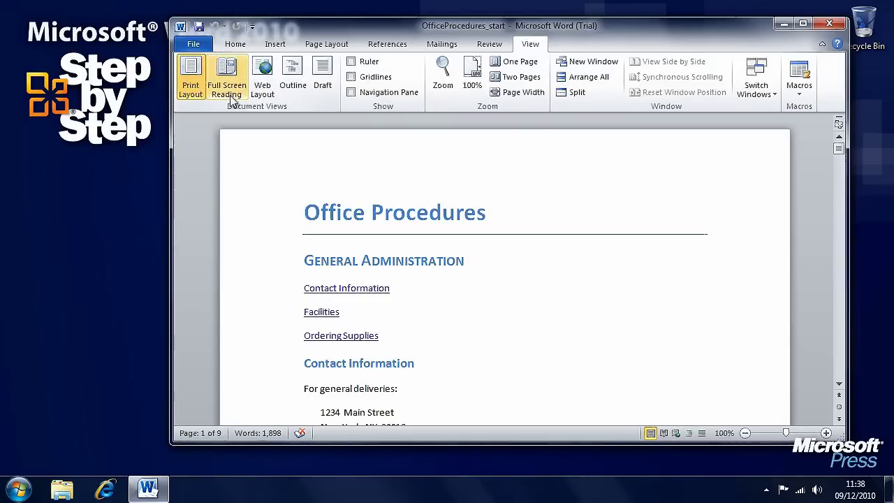
pyautogui.click(293, 82)
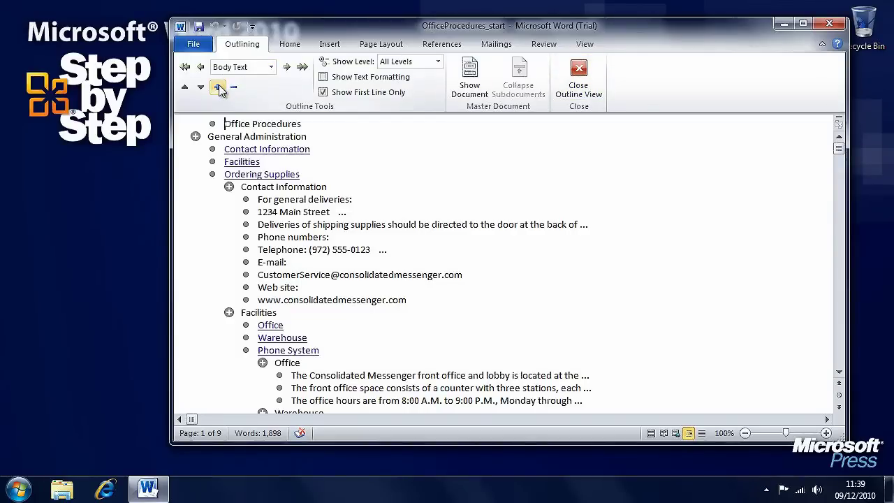
pyautogui.click(324, 78)
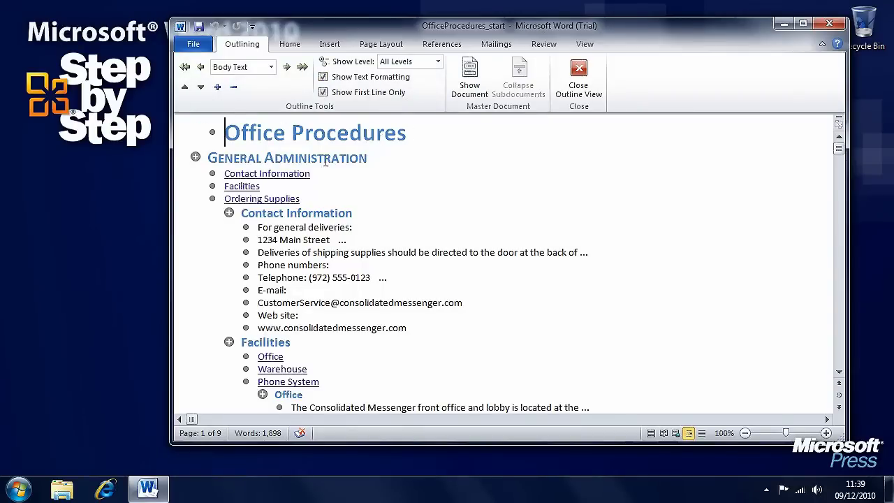
pyautogui.click(324, 76)
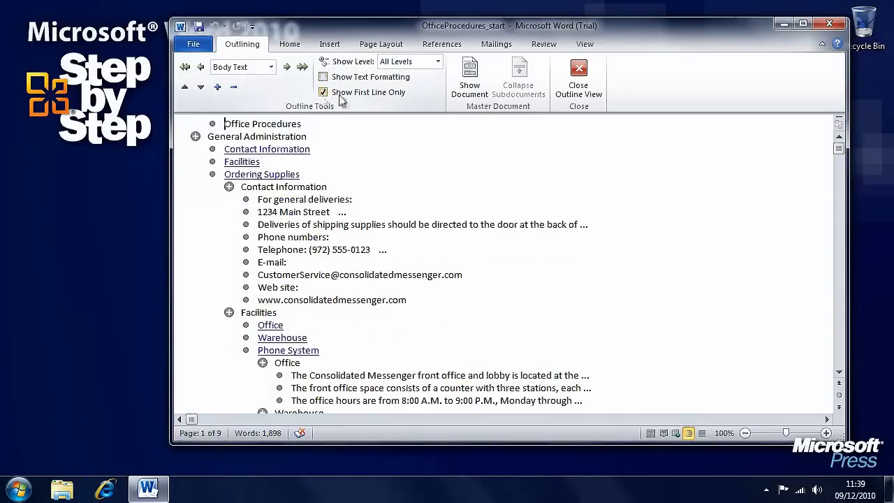
# Compare the outline with full body paragraphs shown and with only the first line of each paragraph shown.
pyautogui.click(324, 93)
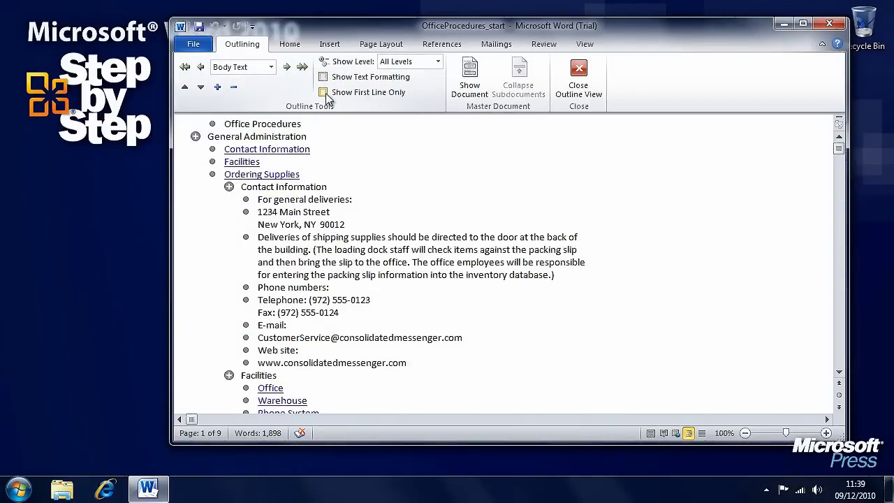
pyautogui.click(323, 93)
pyautogui.click(324, 93)
pyautogui.click(324, 93)
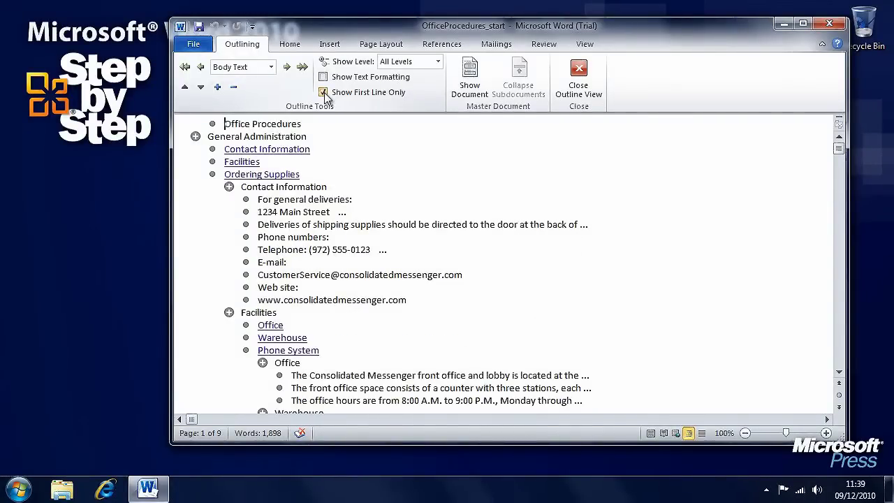
pyautogui.moveTo(264, 224); pyautogui.dragTo(469, 224)
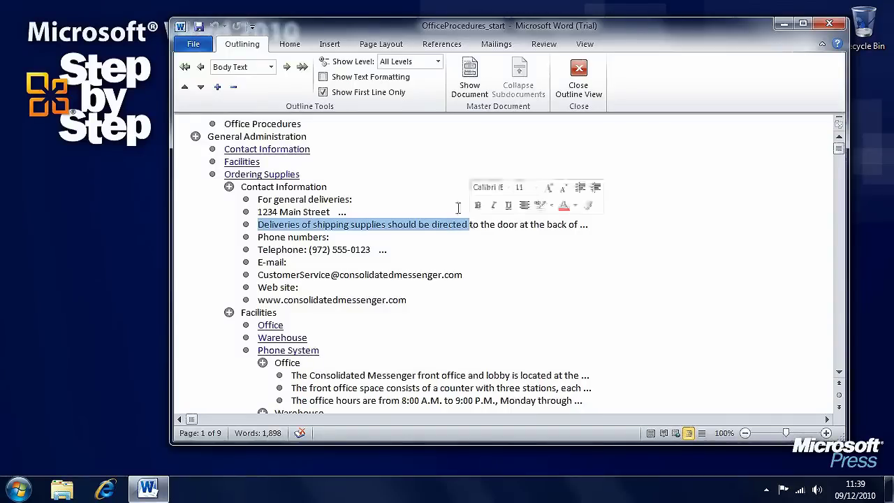
pyautogui.click(324, 93)
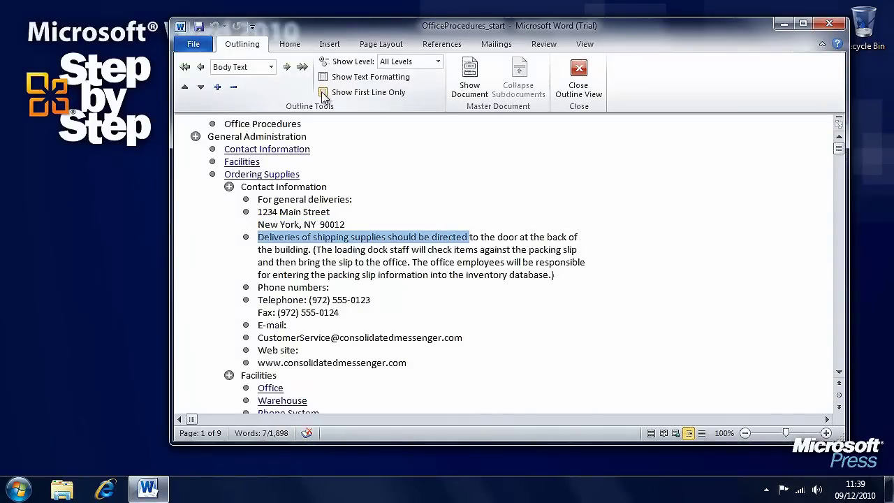
pyautogui.click(324, 93)
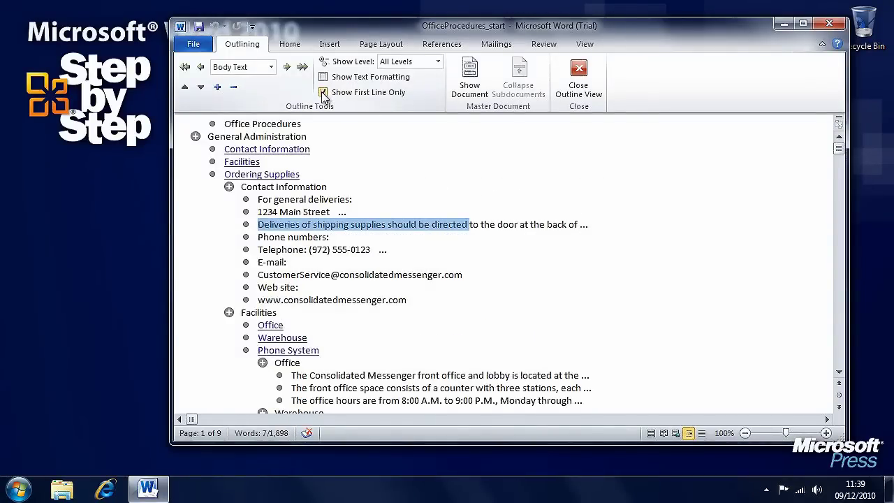
pyautogui.click(323, 93)
pyautogui.click(324, 93)
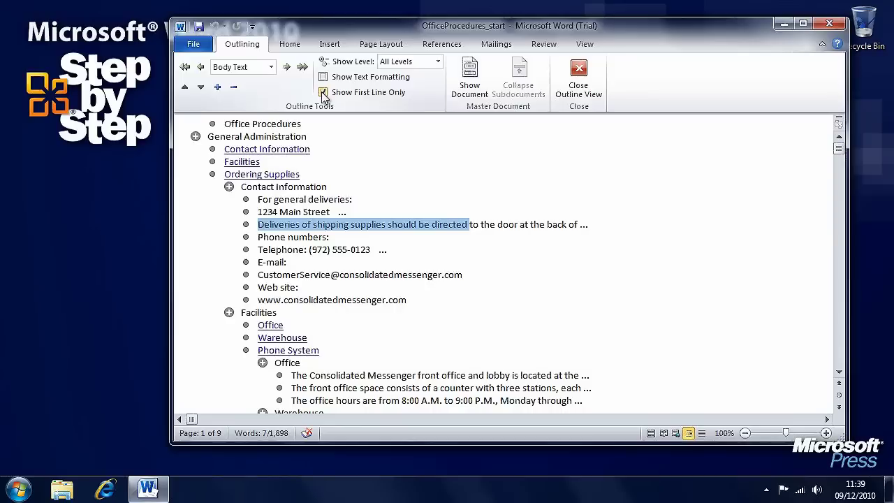
pyautogui.click(382, 153)
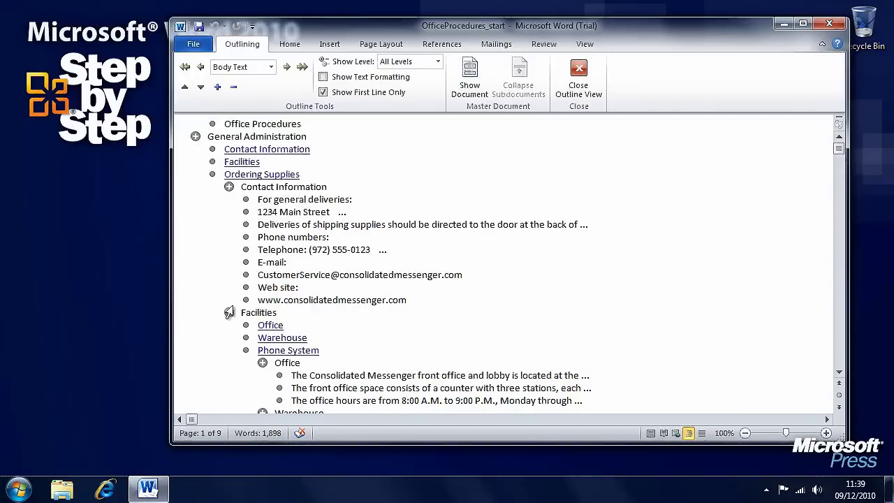
# View the outline's headings at Level 1, Level 2, Level 3 and Level 4 in turn.
pyautogui.click(438, 62)
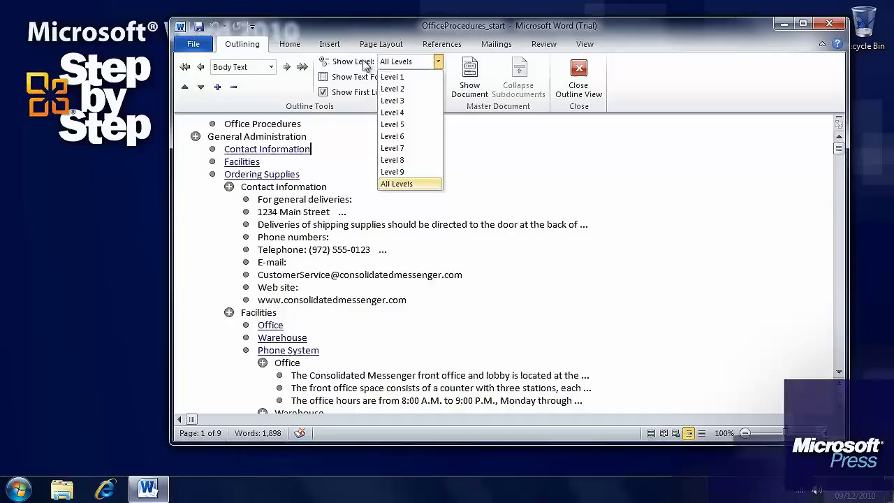
pyautogui.click(402, 78)
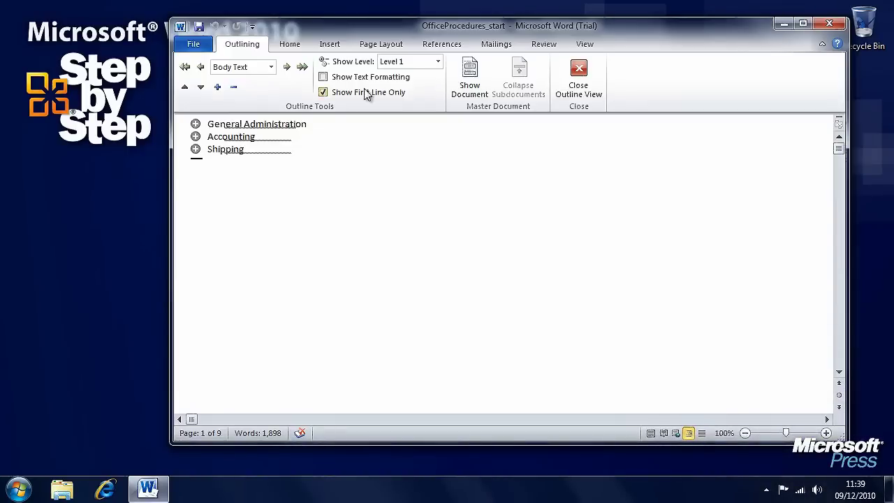
pyautogui.click(438, 62)
pyautogui.click(424, 83)
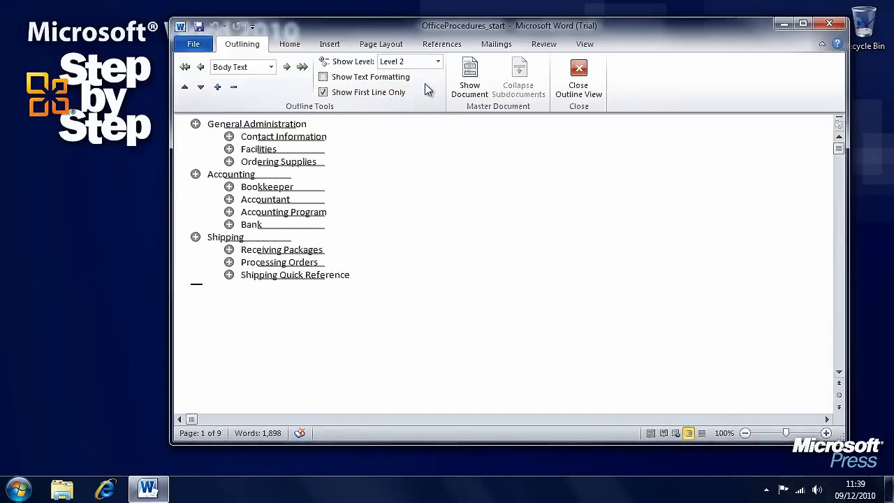
pyautogui.click(438, 62)
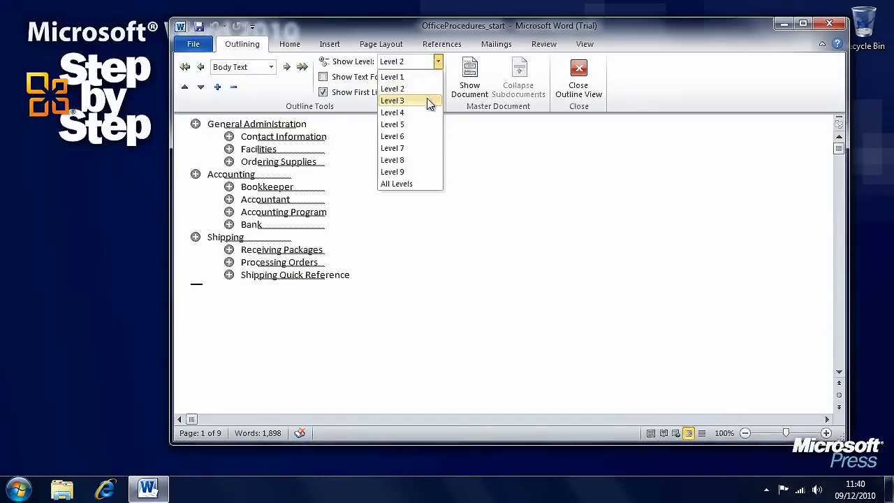
pyautogui.click(428, 102)
pyautogui.click(438, 62)
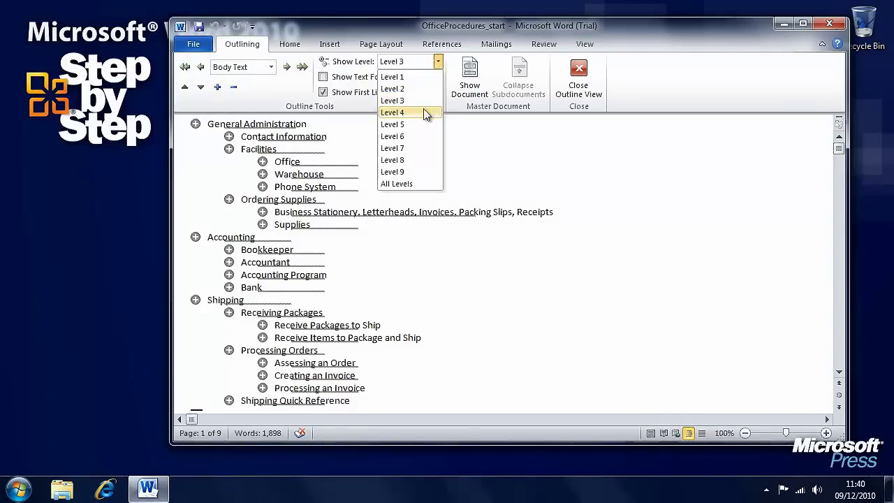
pyautogui.click(427, 113)
# Limit the outline to Level 2 headings, and expand and collapse the Facilities section.
pyautogui.click(438, 61)
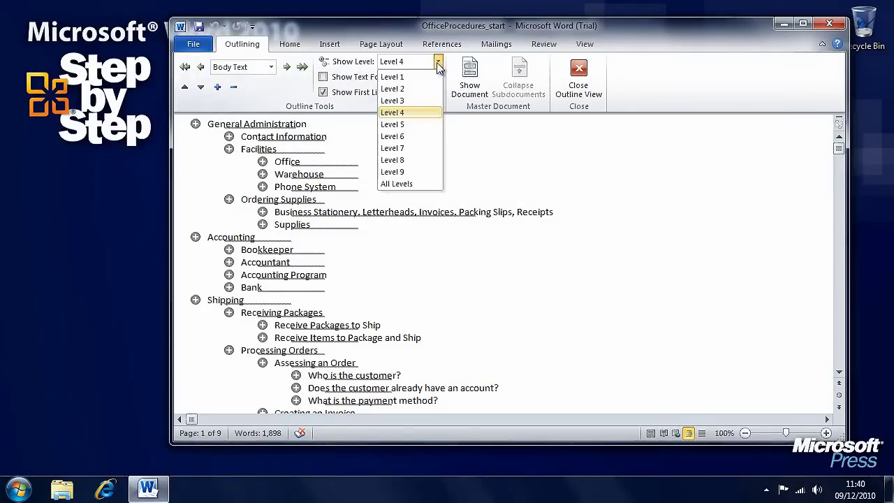
pyautogui.click(405, 89)
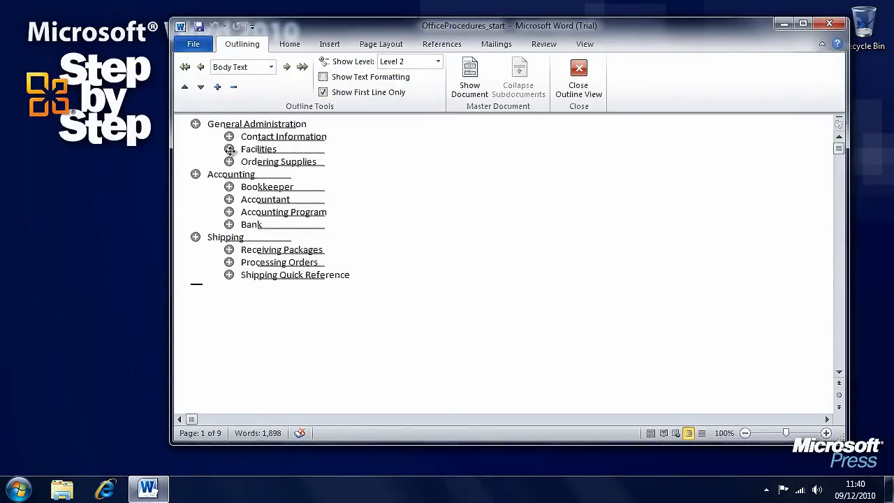
pyautogui.doubleClick(230, 152)
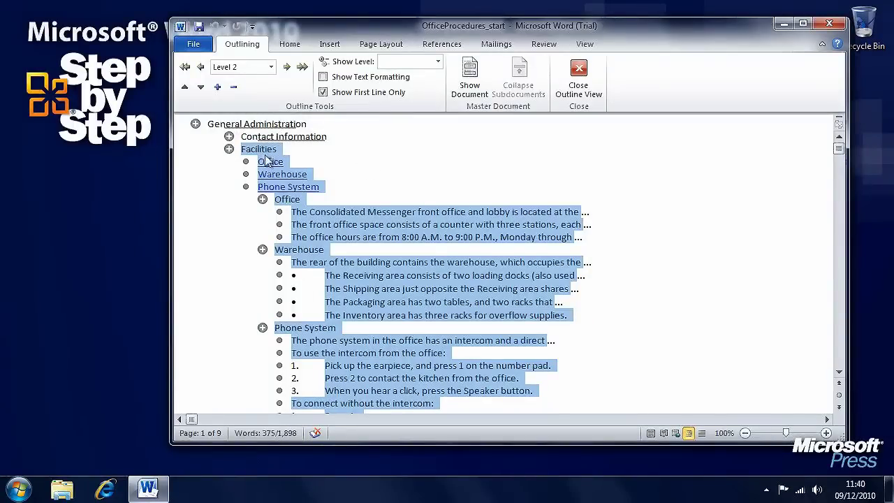
pyautogui.doubleClick(229, 149)
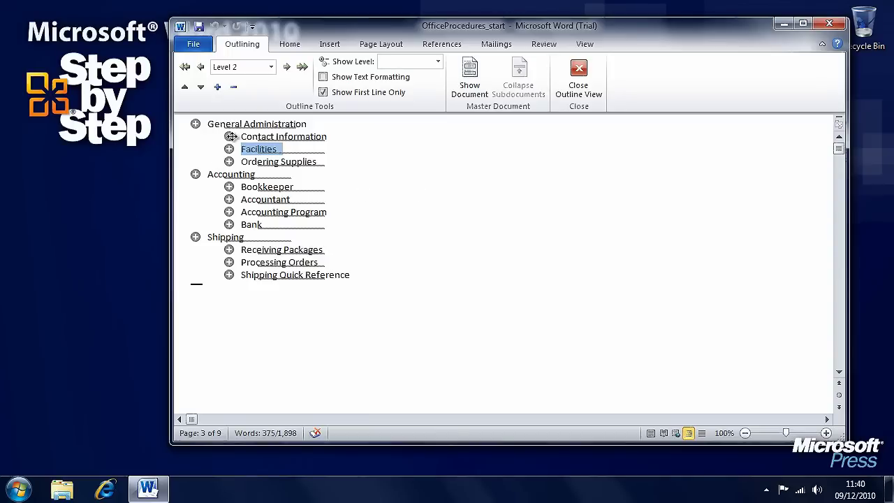
# Try moving the General Administration section below the Accounting heading and back above it, and undo both moves.
pyautogui.click(195, 124)
pyautogui.moveTo(199, 162); pyautogui.dragTo(194, 183)
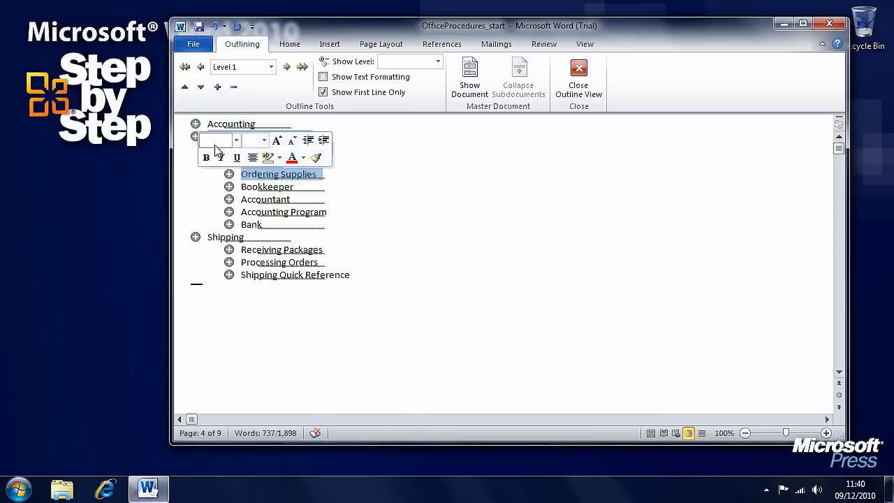
pyautogui.moveTo(195, 136)
pyautogui.mouseDown()
pyautogui.moveTo(195, 220)
pyautogui.moveTo(195, 123)
pyautogui.mouseUp()
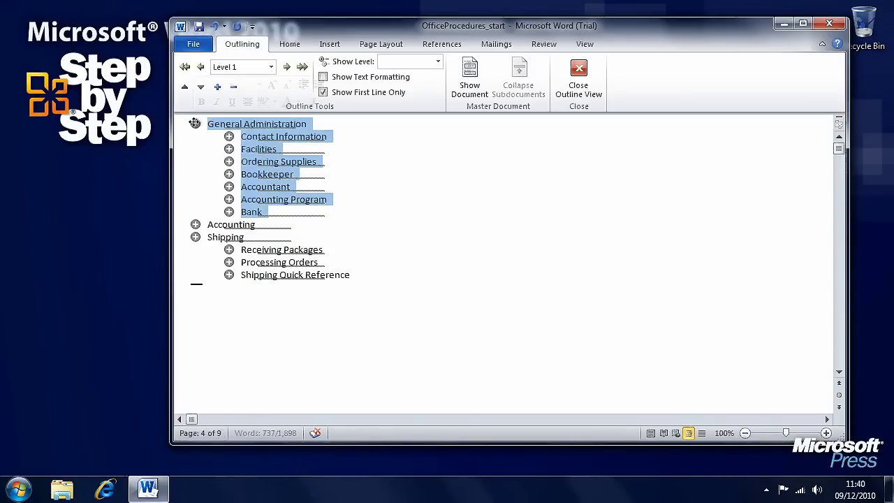
pyautogui.click(385, 181)
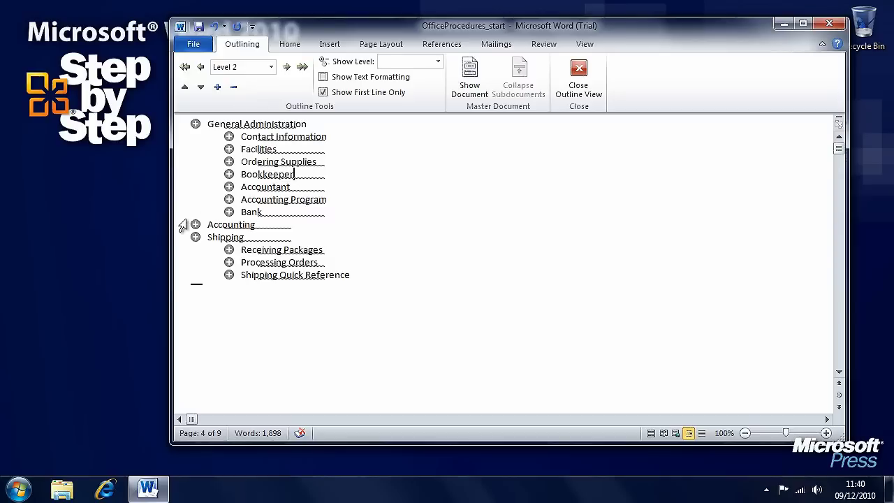
pyautogui.click(214, 27)
pyautogui.click(215, 27)
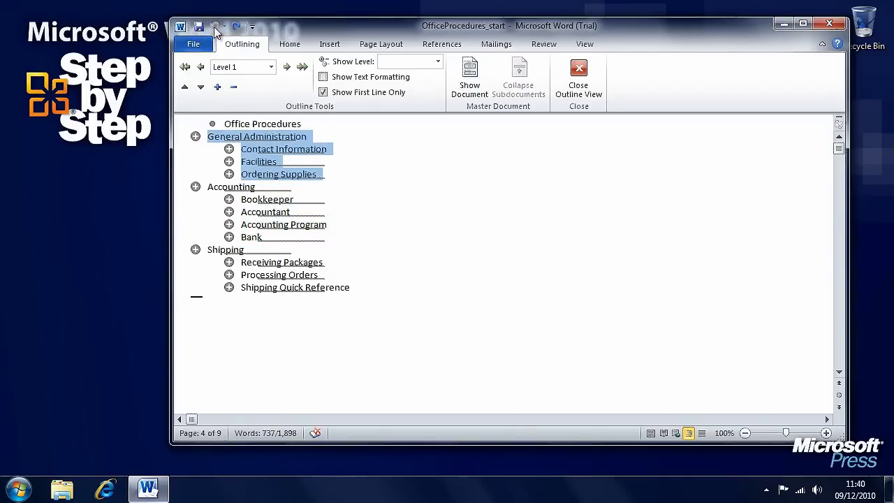
# Reorder the General Administration subsections as Ordering Supplies, Facilities, Contact Information by moving their outline headings.
pyautogui.click(275, 161)
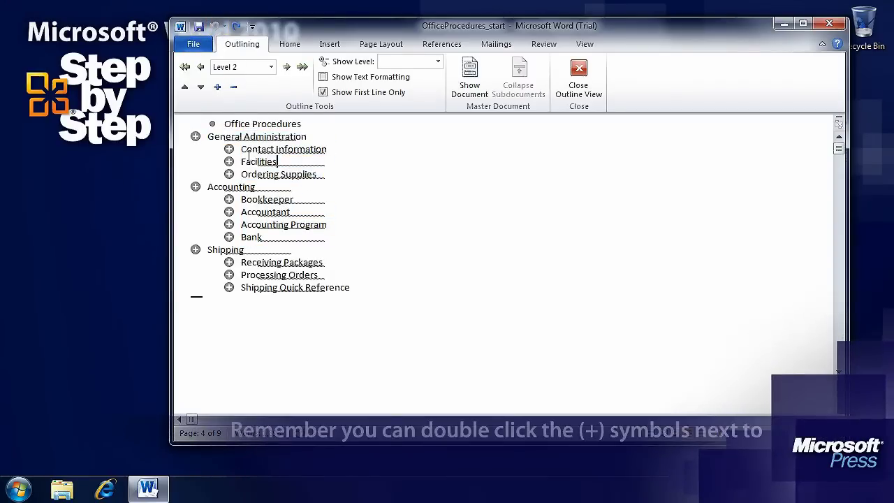
pyautogui.moveTo(229, 149); pyautogui.dragTo(229, 161)
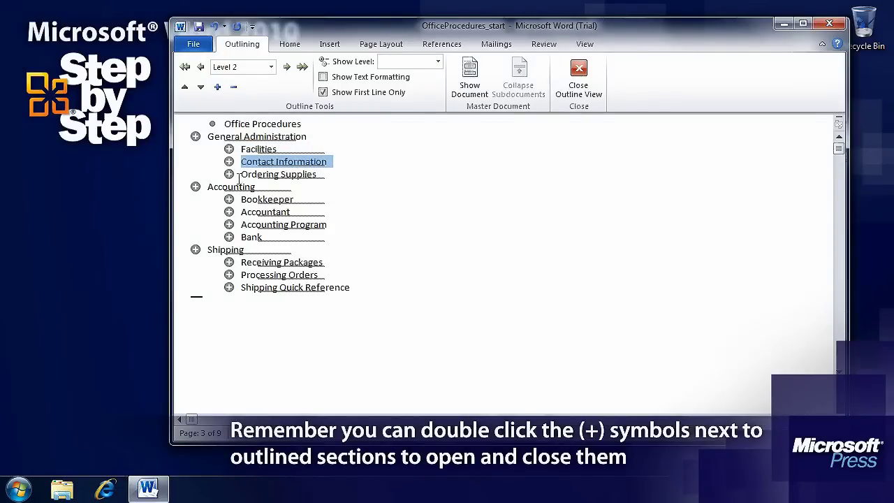
pyautogui.moveTo(229, 174); pyautogui.dragTo(231, 149)
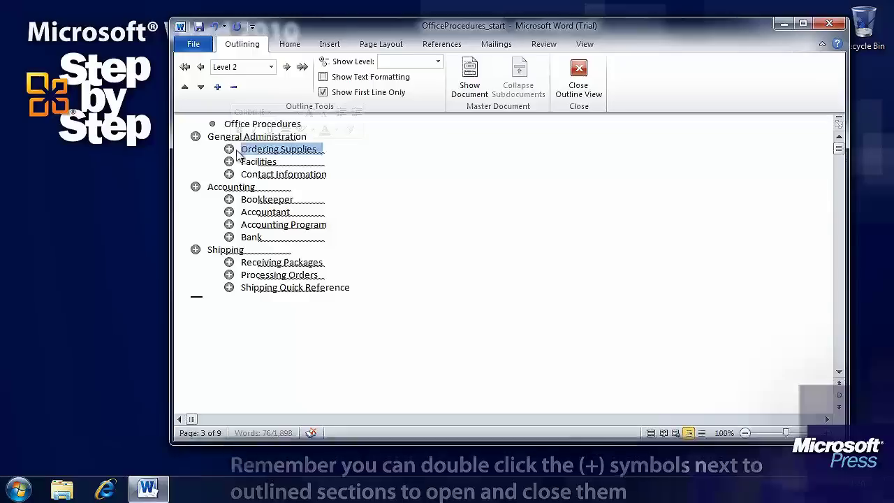
pyautogui.click(371, 162)
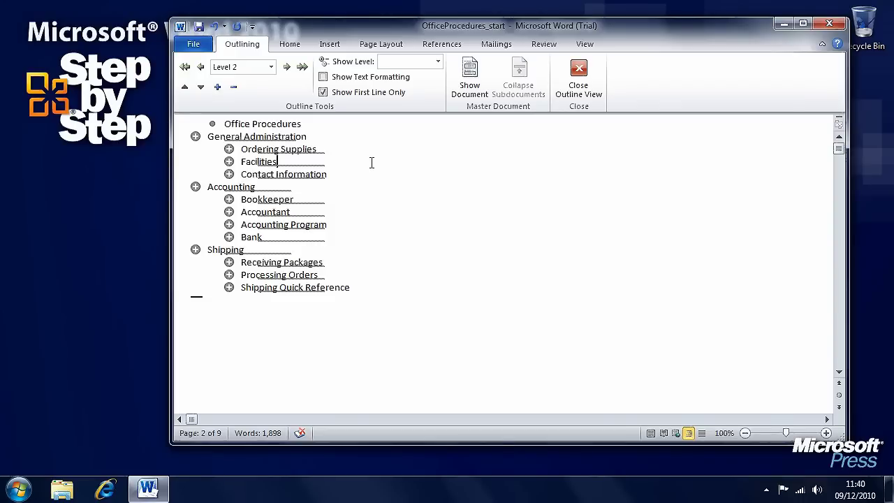
# Close Outline view and examine the reorganized sections in the page layout.
pyautogui.click(578, 76)
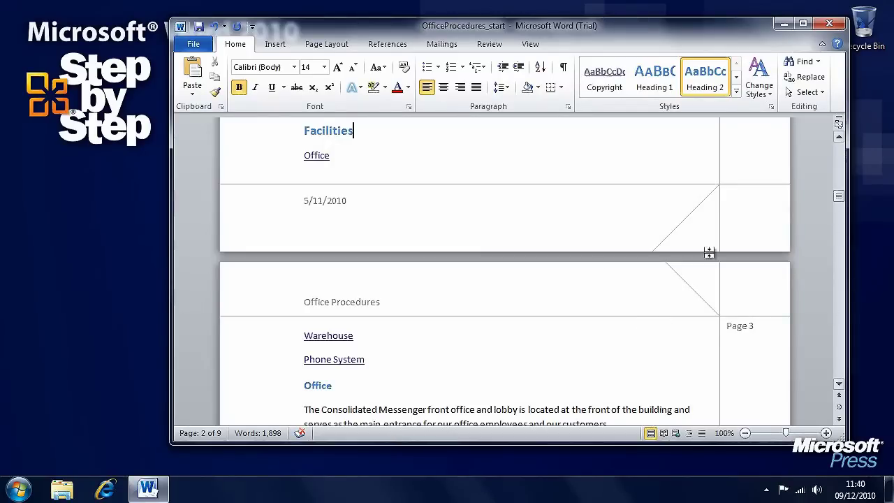
pyautogui.scroll(-3, 629, 281)
pyautogui.scroll(-14, 629, 281)
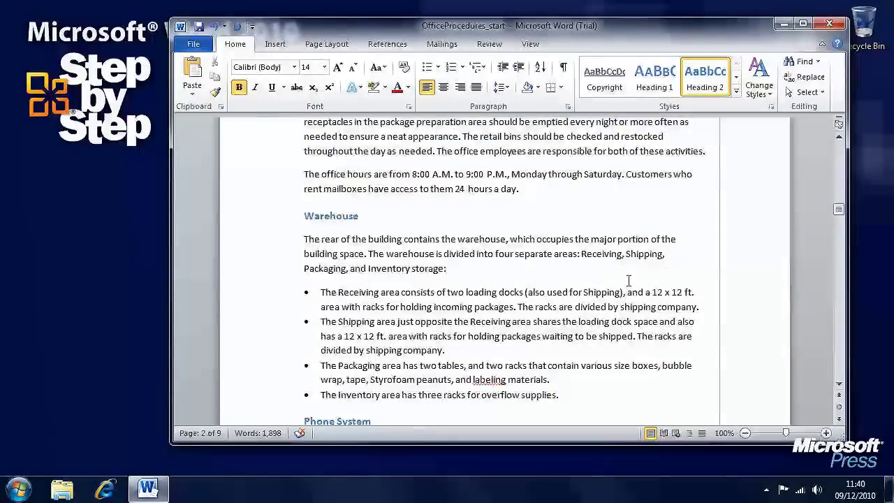
pyautogui.scroll(16, 629, 281)
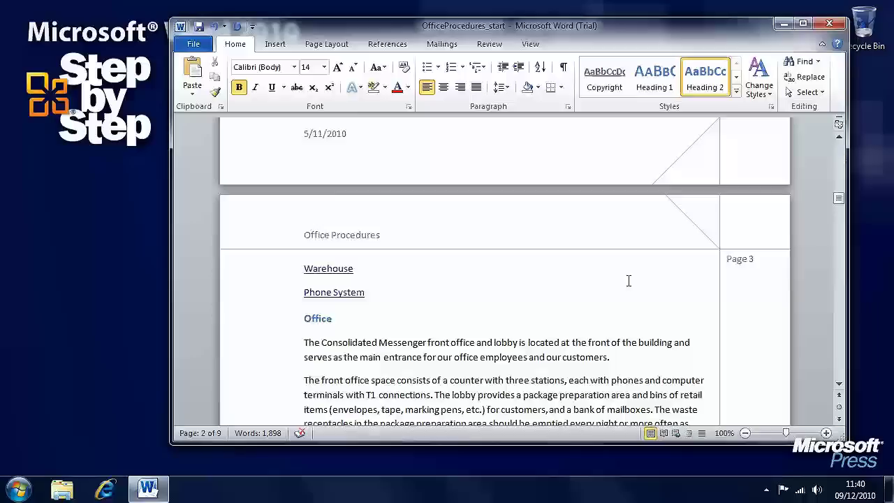
pyautogui.scroll(1, 627, 284)
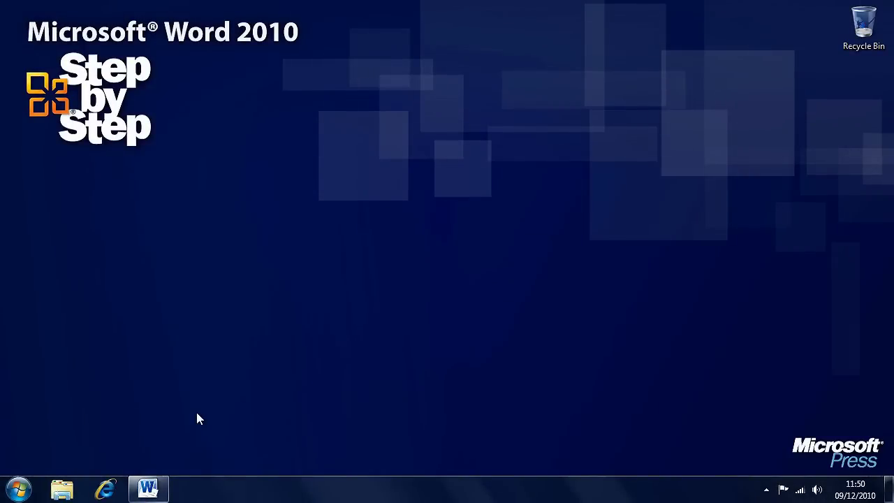
# Switch to the BambooInfo_start document and set the bamboo picture's text wrapping to Square.
pyautogui.click(152, 489)
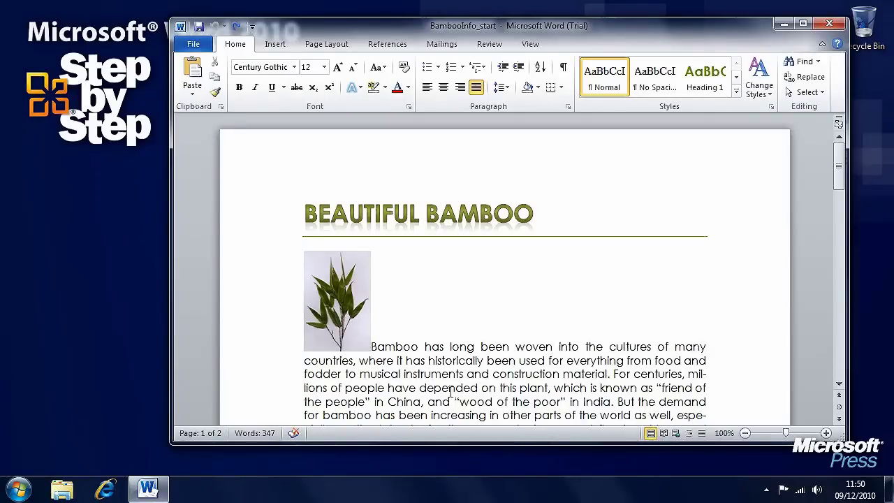
pyautogui.click(348, 311)
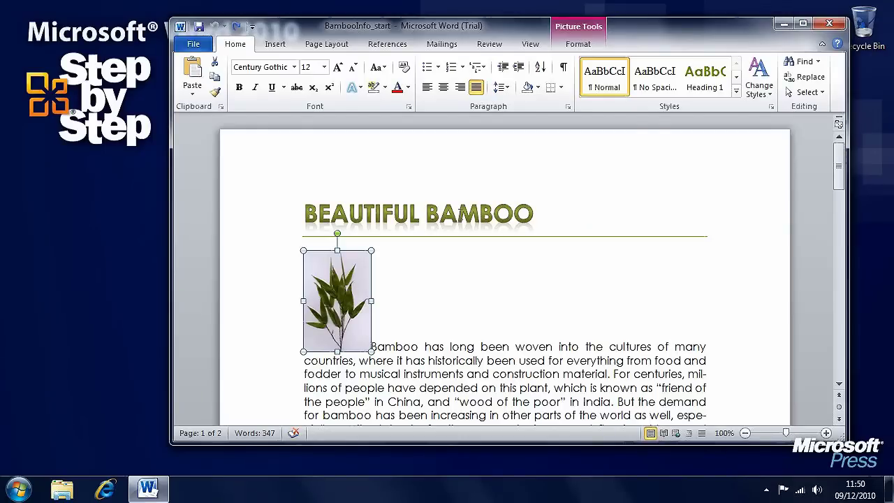
pyautogui.click(578, 45)
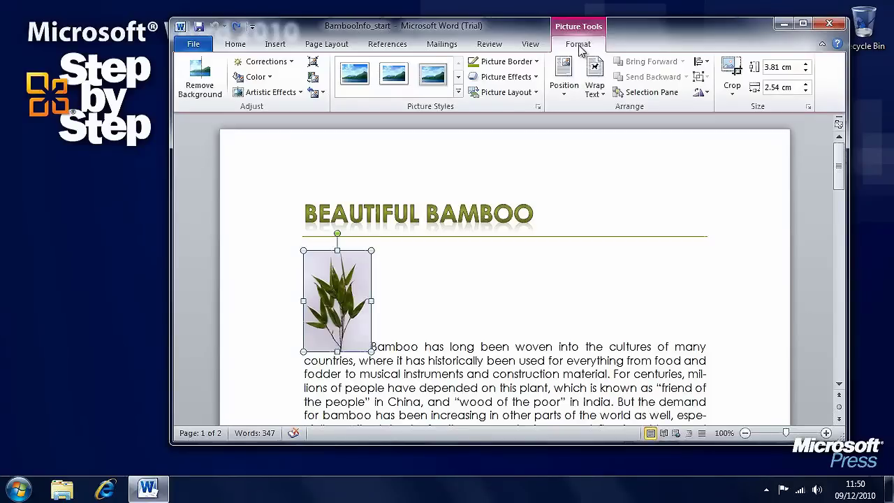
pyautogui.click(458, 92)
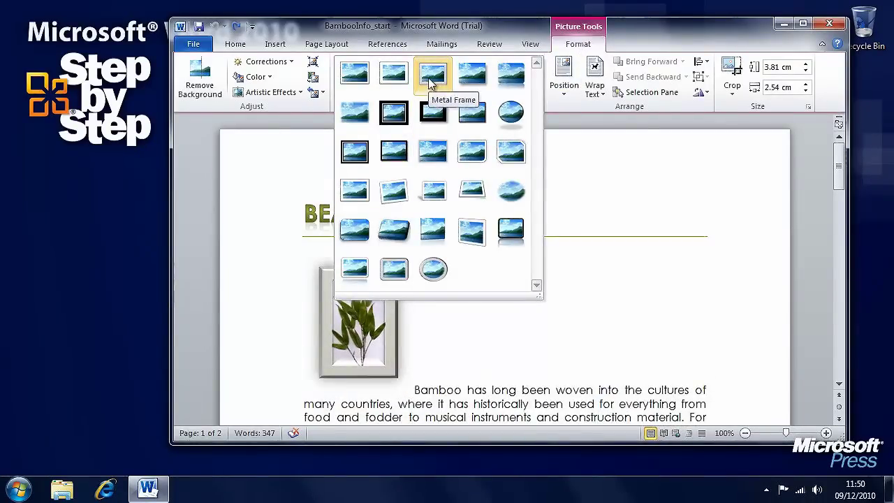
pyautogui.click(596, 96)
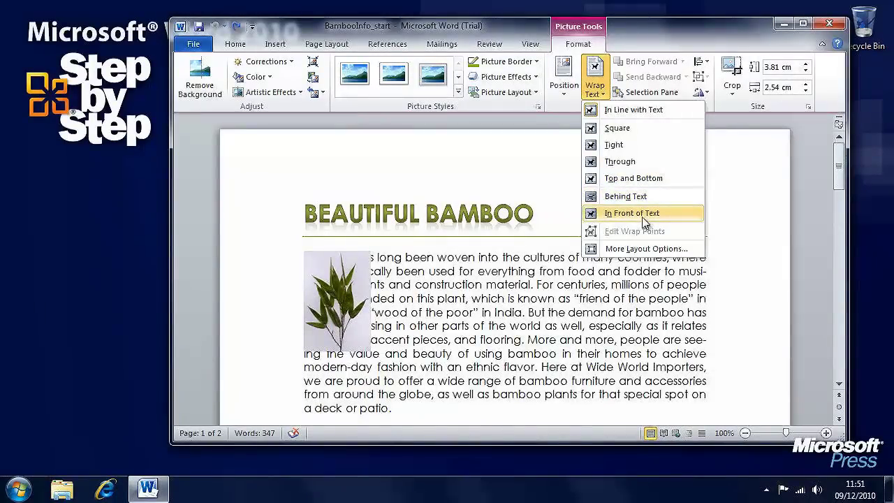
pyautogui.click(648, 133)
pyautogui.moveTo(342, 295)
pyautogui.mouseDown()
pyautogui.moveTo(474, 316)
pyautogui.moveTo(347, 293)
pyautogui.mouseUp()
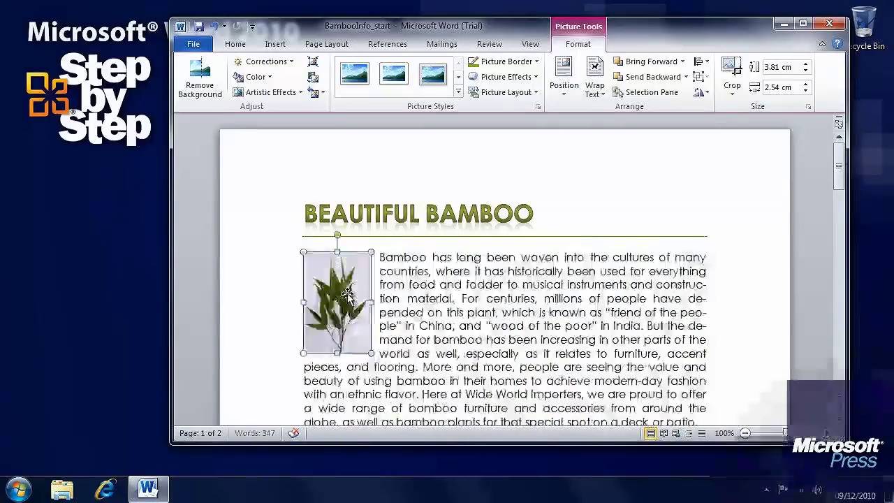
pyautogui.click(463, 296)
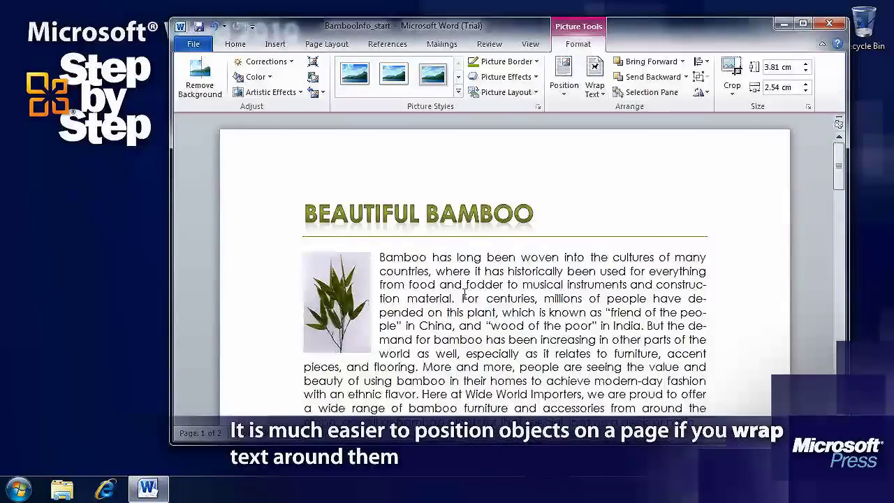
# Set the bamboo picture's left and right distance from the surrounding text to 0.6 cm.
pyautogui.click(327, 258)
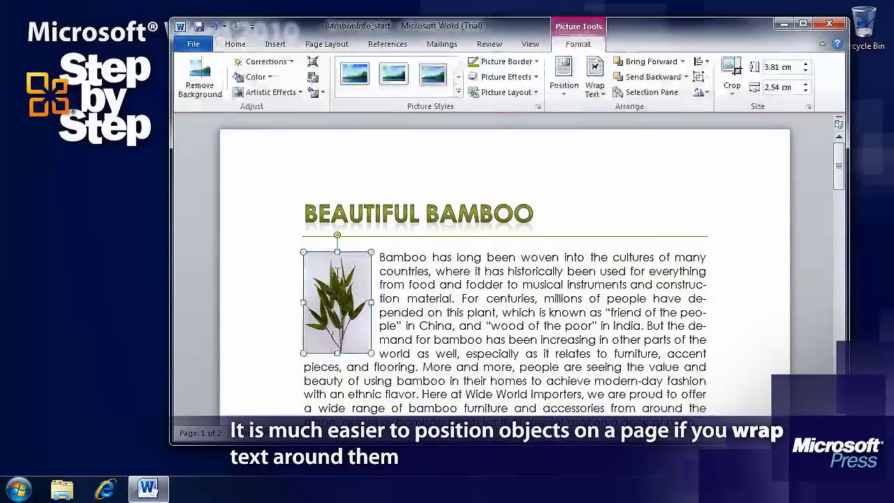
pyautogui.click(597, 93)
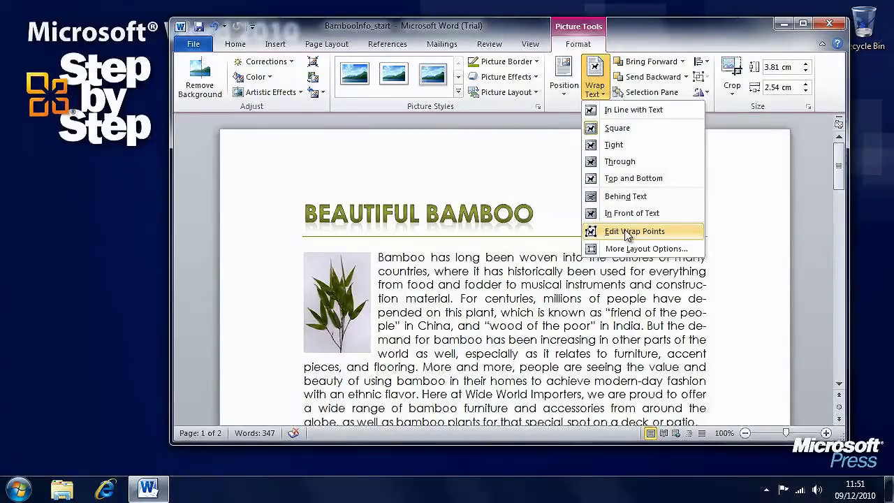
pyautogui.click(635, 249)
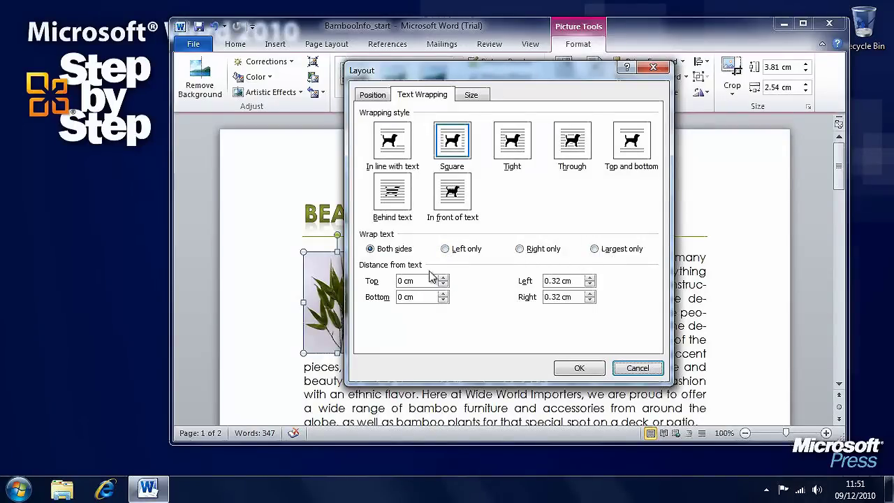
pyautogui.click(590, 278)
pyautogui.click(590, 278)
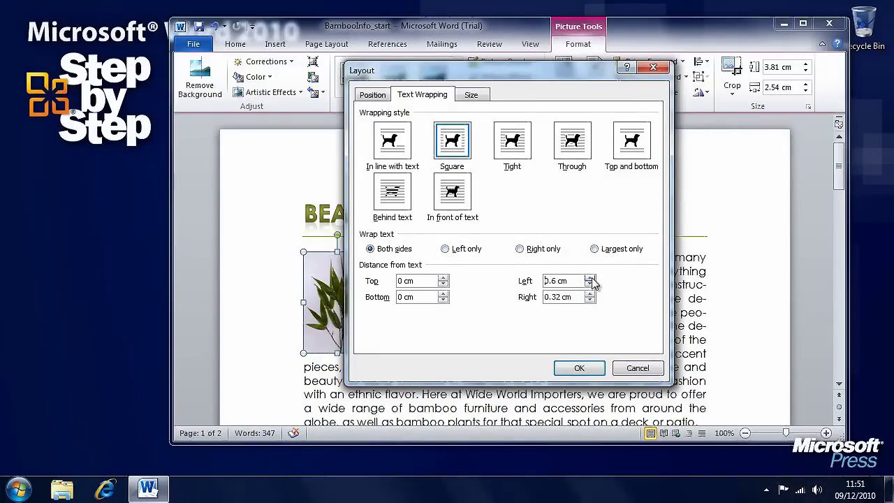
pyautogui.click(591, 295)
pyautogui.click(590, 294)
pyautogui.moveTo(517, 78); pyautogui.dragTo(620, 85)
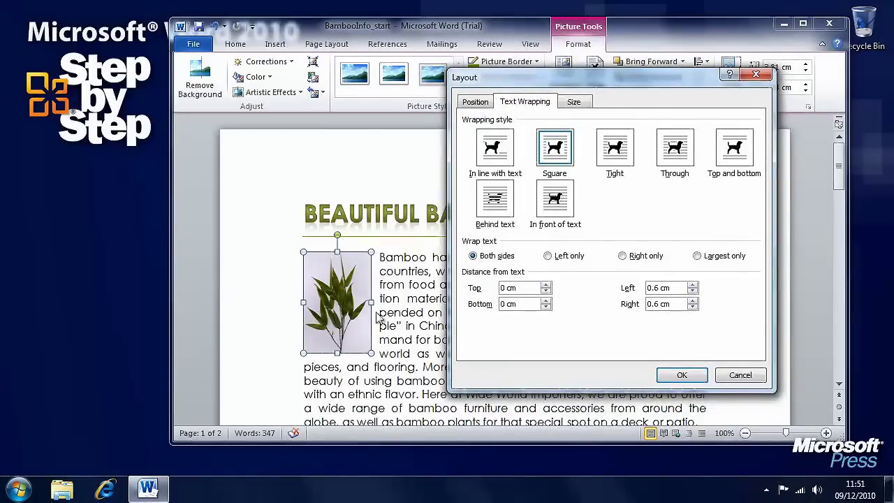
pyautogui.click(682, 375)
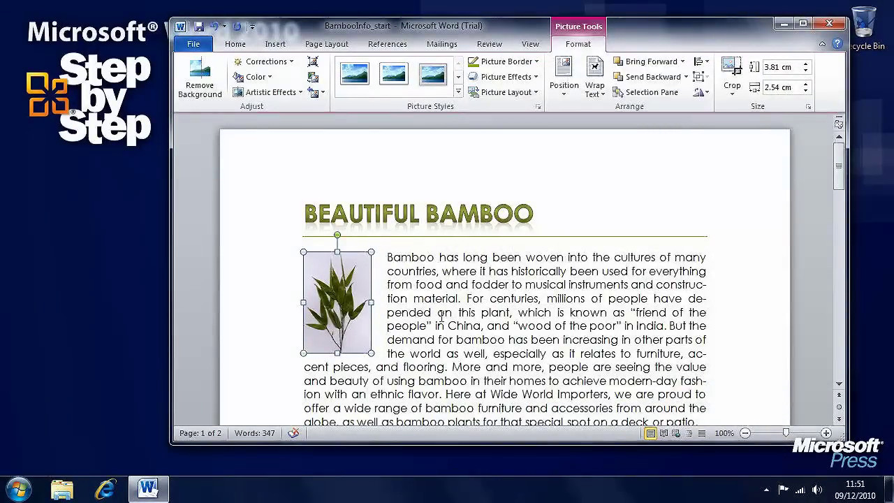
# Examine the bamboo picture's layout position settings, including the reference options for its horizontal absolute position.
pyautogui.click(595, 79)
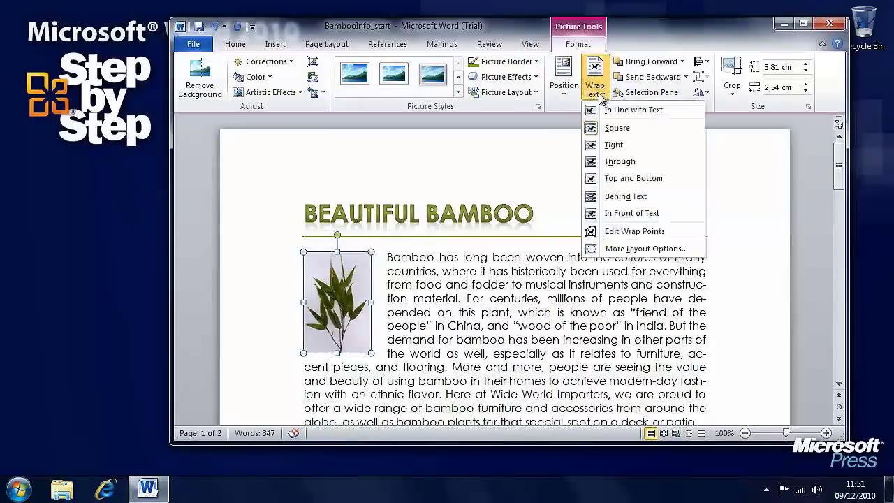
pyautogui.click(610, 251)
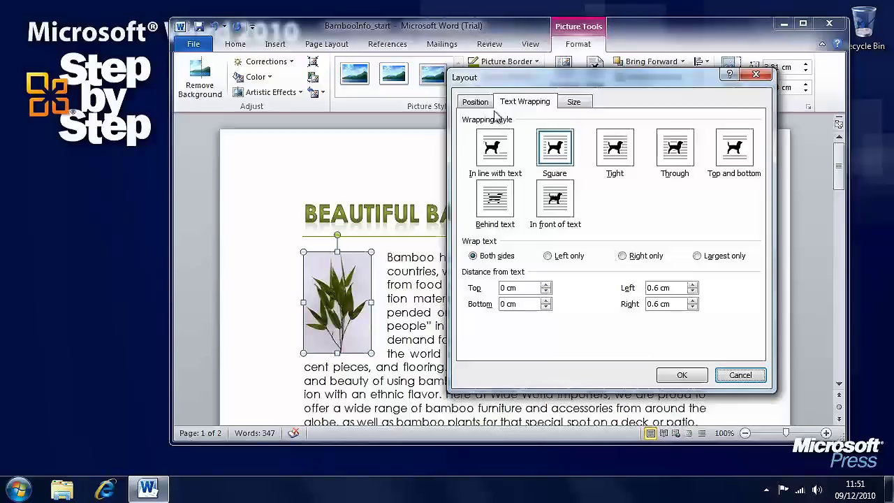
pyautogui.click(476, 102)
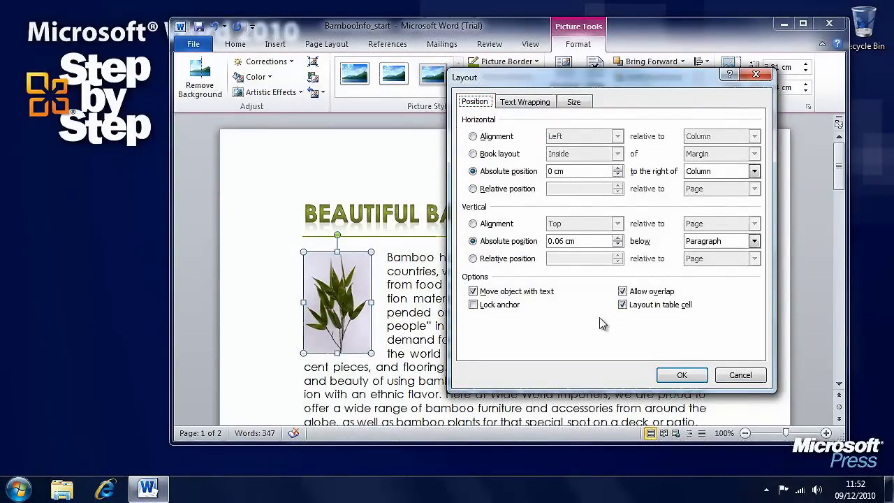
pyautogui.click(754, 171)
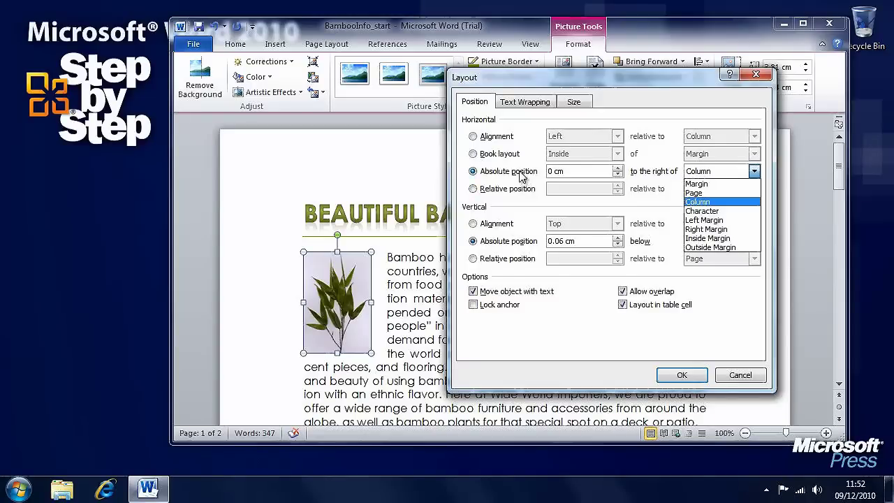
pyautogui.click(551, 313)
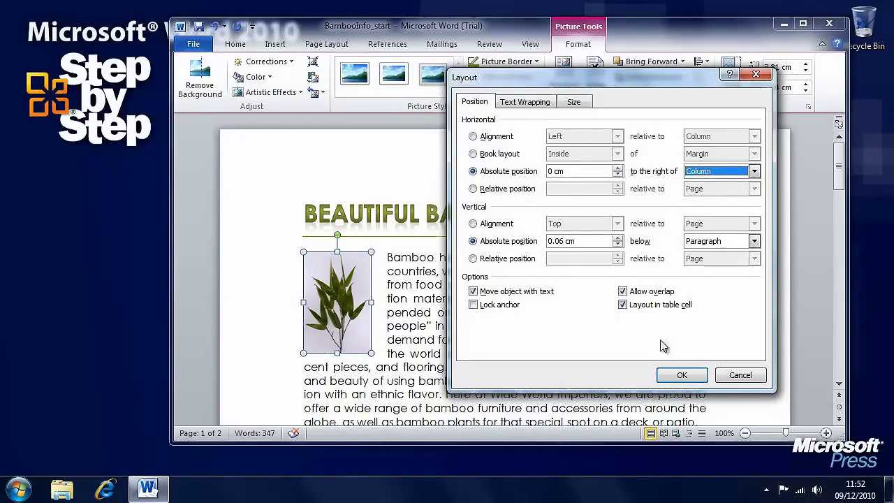
pyautogui.click(692, 377)
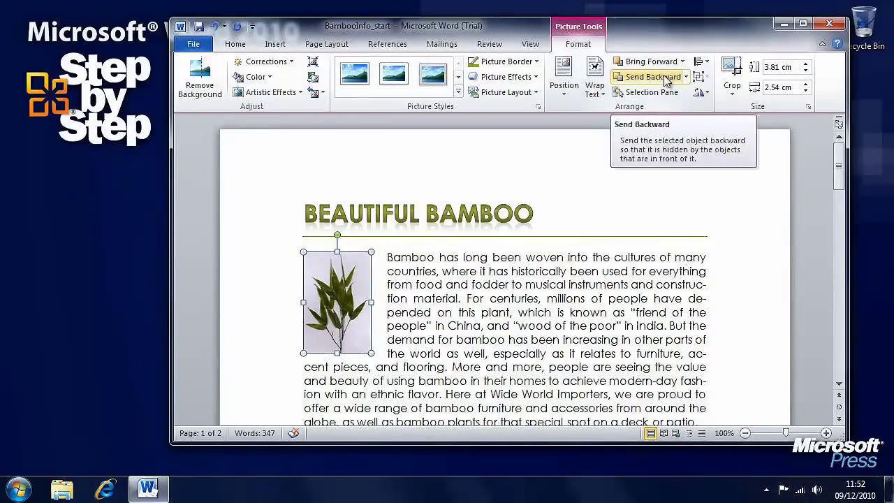
# Display the drawing gridlines on the page and check the matching Gridlines view option.
pyautogui.click(705, 62)
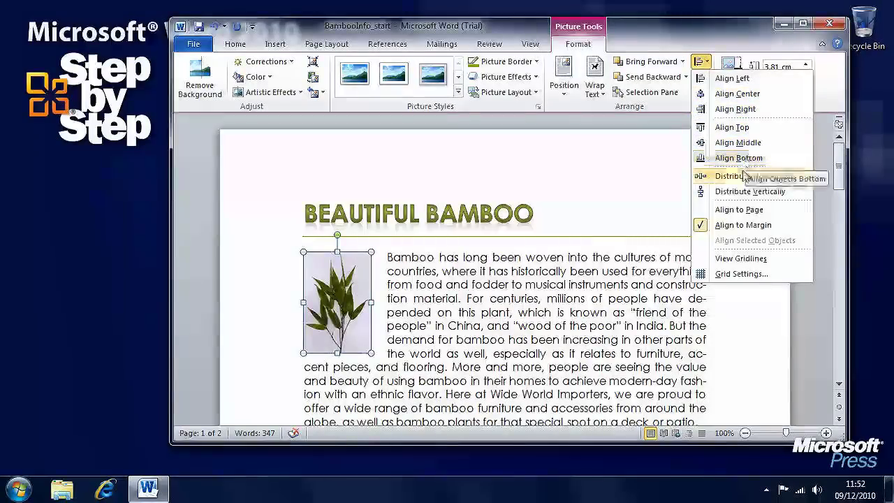
pyautogui.click(779, 260)
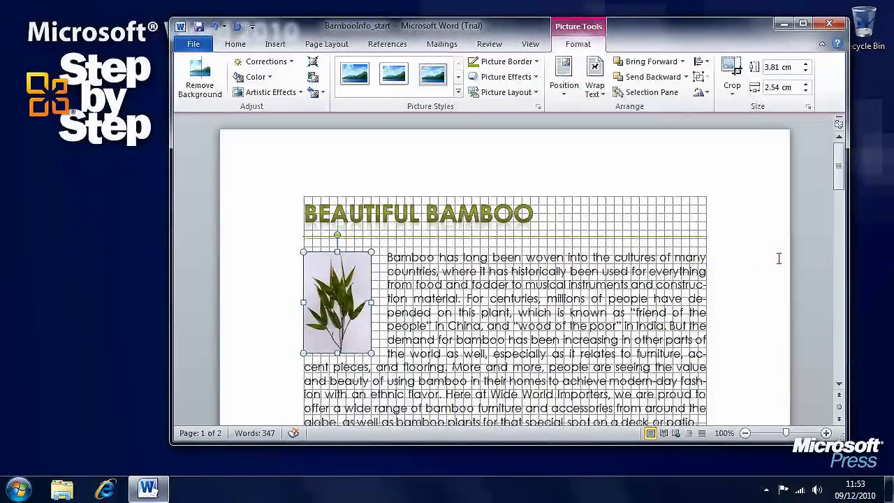
pyautogui.click(530, 43)
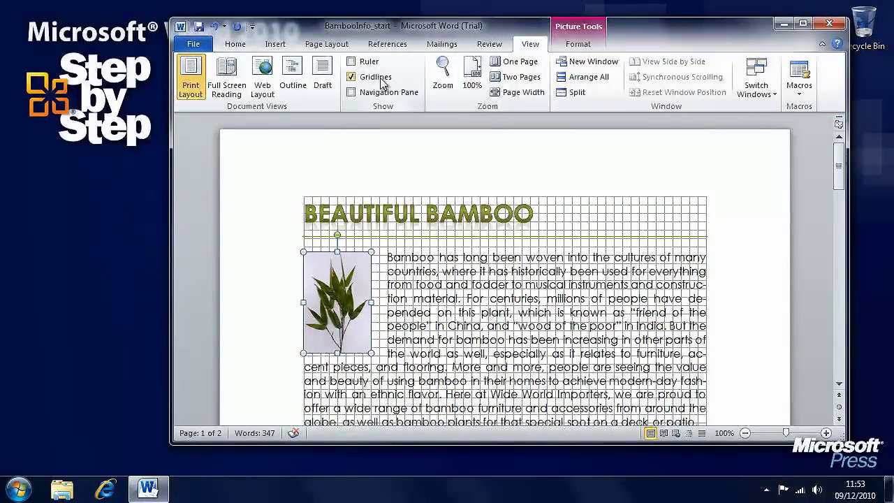
pyautogui.click(578, 44)
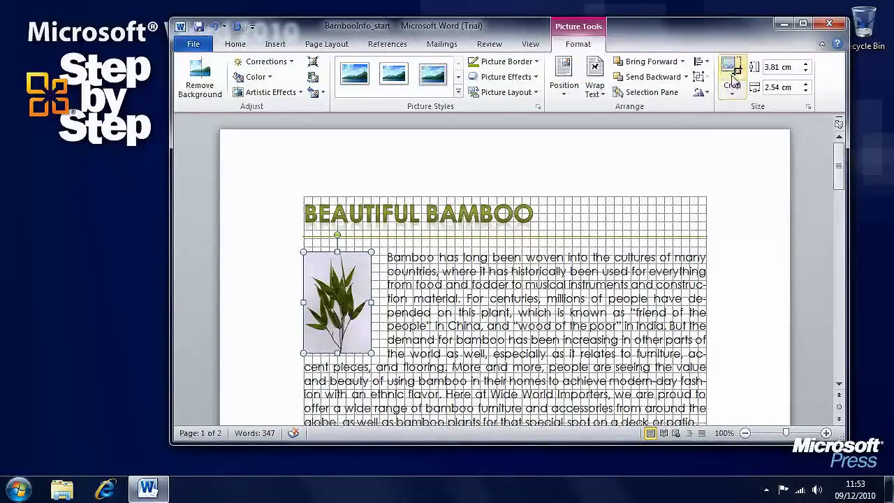
# Set both the horizontal and vertical spacing of the drawing grid to 1 cm.
pyautogui.click(704, 63)
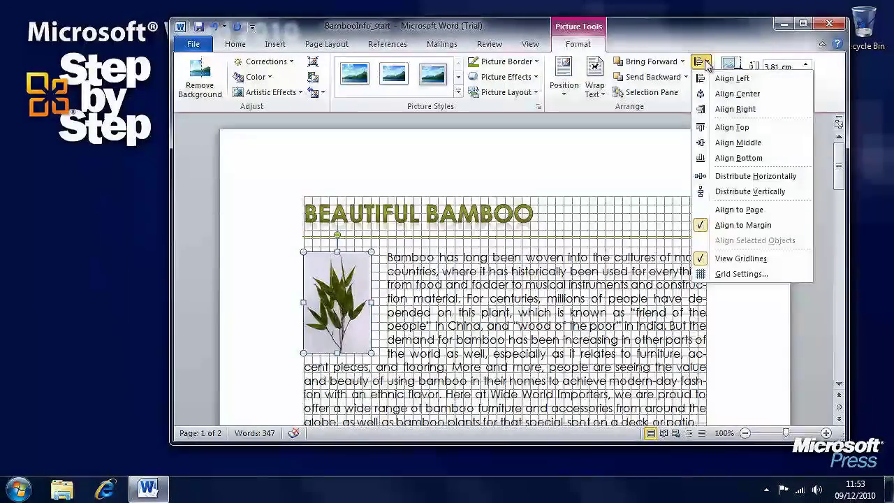
pyautogui.click(741, 277)
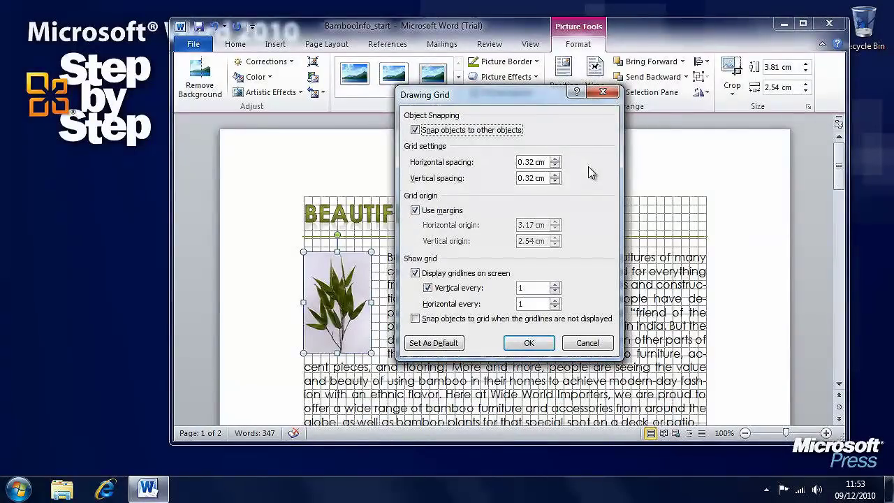
pyautogui.click(555, 160)
pyautogui.click(556, 160)
pyautogui.click(555, 160)
pyautogui.click(555, 160)
pyautogui.click(556, 160)
pyautogui.click(555, 176)
pyautogui.click(555, 176)
pyautogui.click(556, 176)
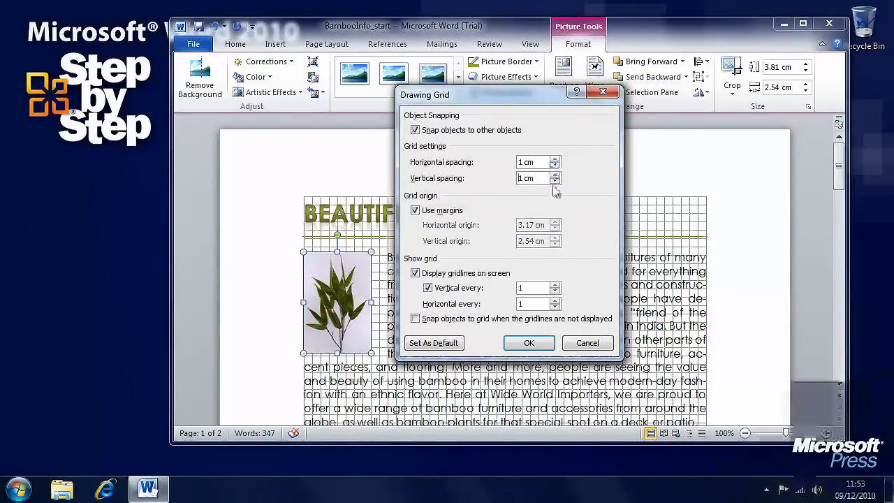
pyautogui.click(535, 343)
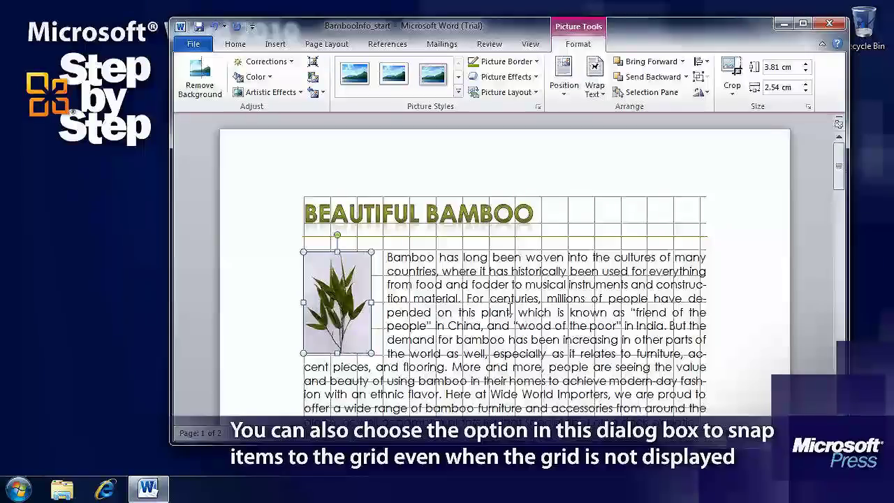
# Move the bamboo picture just right of center within the first paragraph, below its first line, and hide the gridlines.
pyautogui.moveTo(340, 281); pyautogui.dragTo(382, 304)
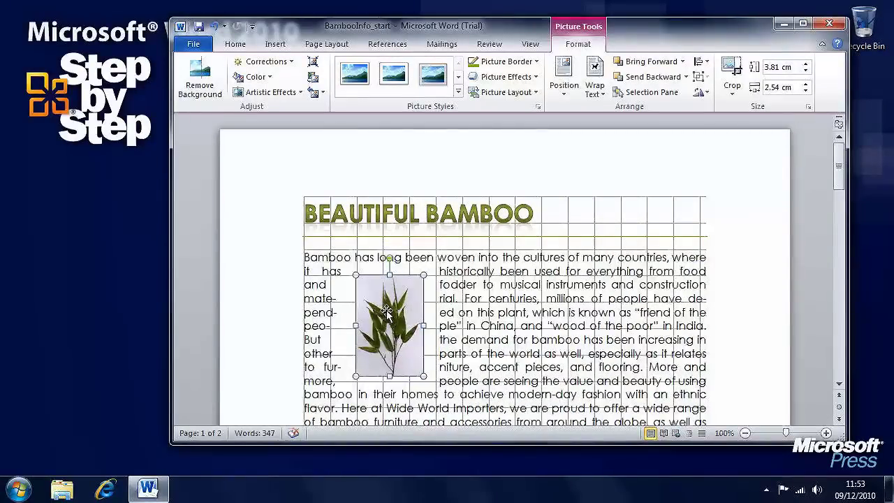
pyautogui.moveTo(365, 292); pyautogui.dragTo(538, 307)
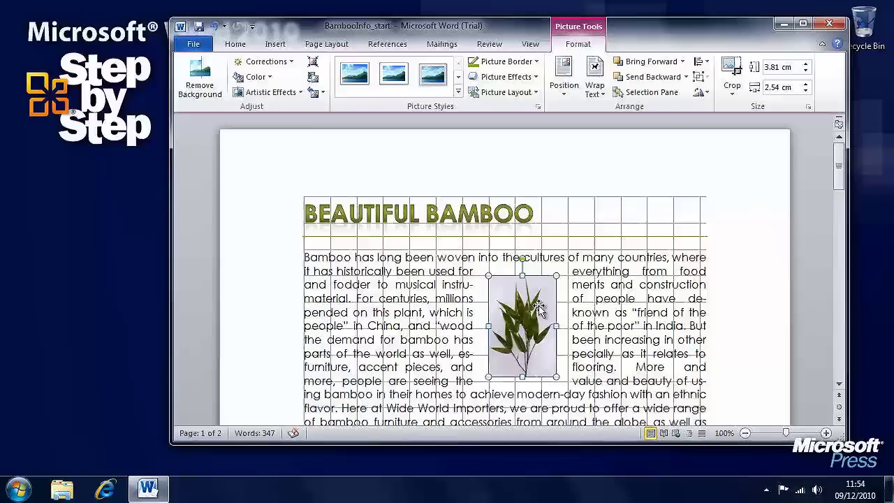
pyautogui.click(736, 307)
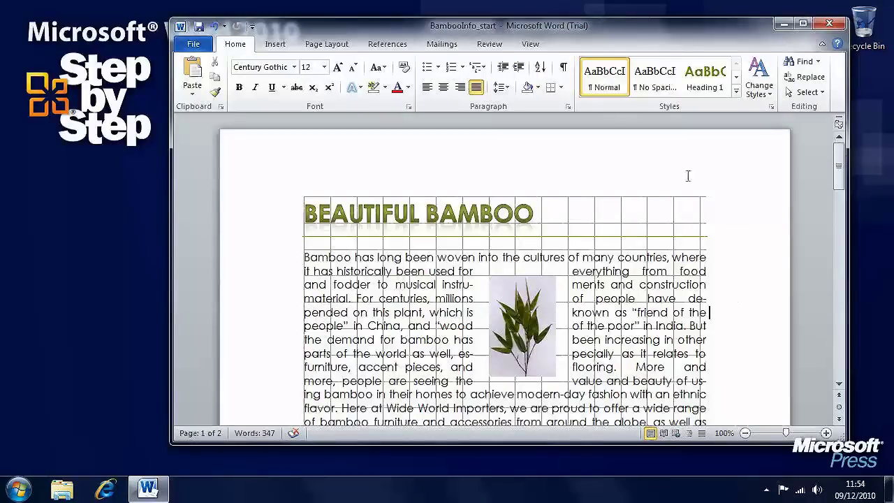
pyautogui.click(541, 45)
pyautogui.click(352, 77)
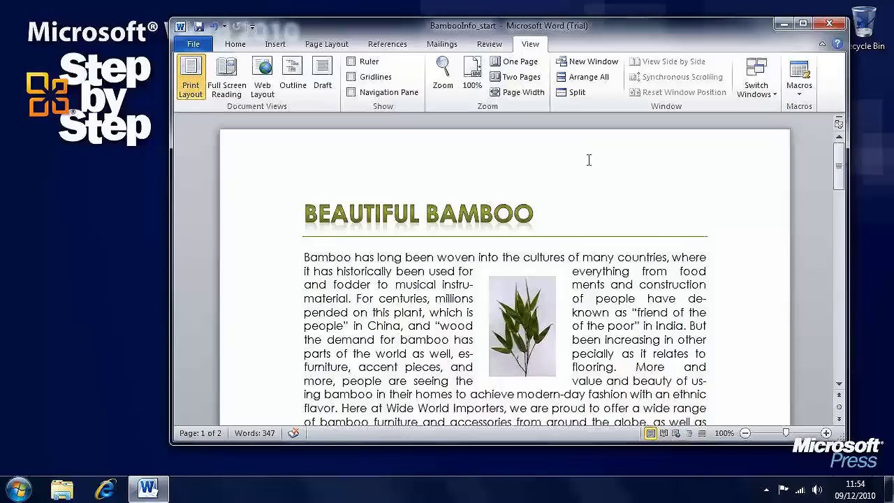
# Copy the bamboo picture from the first paragraph to the clipboard.
pyautogui.click(536, 314)
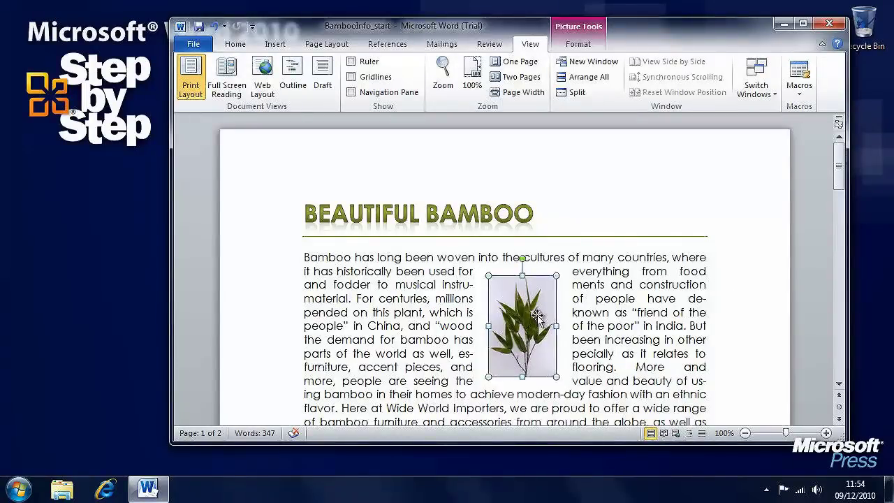
pyautogui.click(578, 43)
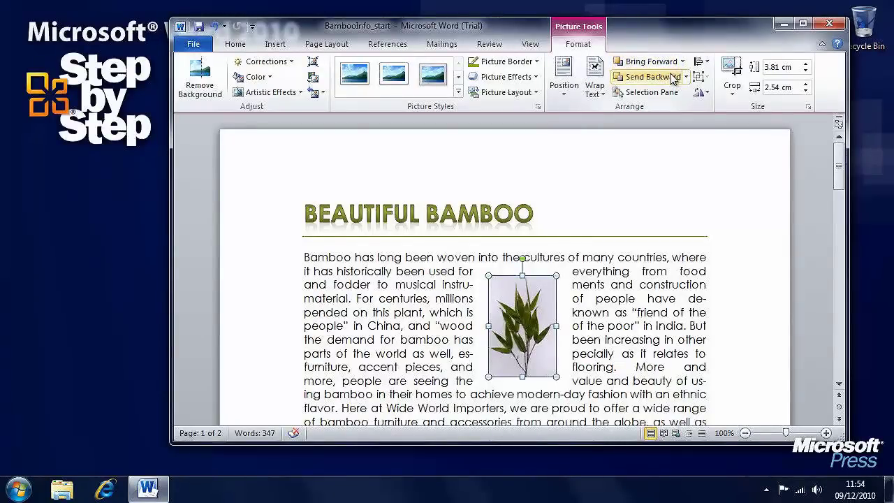
pyautogui.rightClick(510, 295)
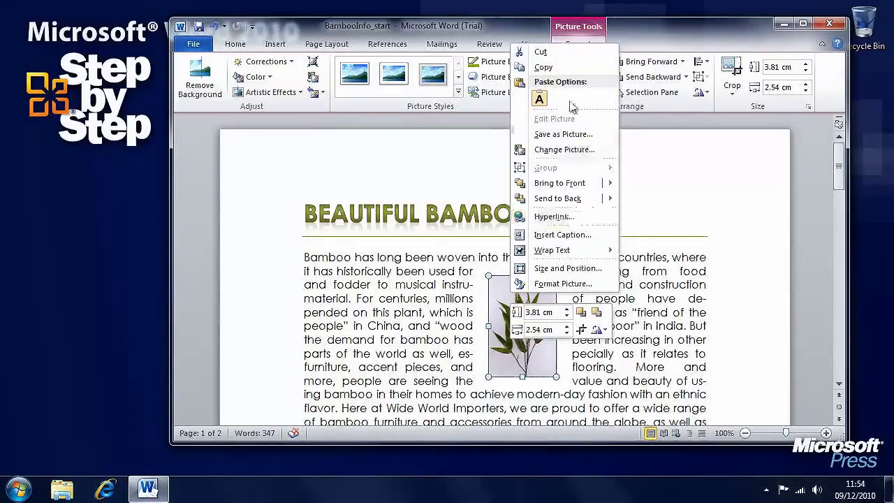
pyautogui.click(565, 68)
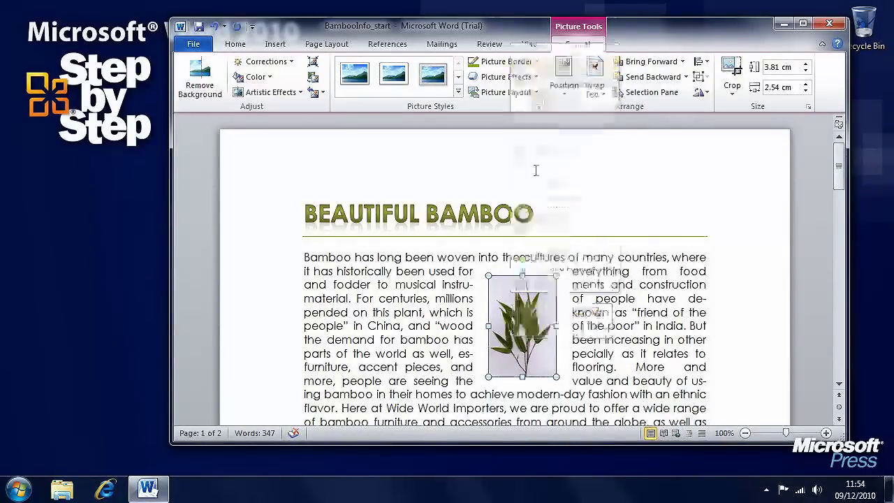
# Paste the copied bamboo picture with its source formatting and offset the copy slightly down and right, overlapping the original.
pyautogui.rightClick(522, 305)
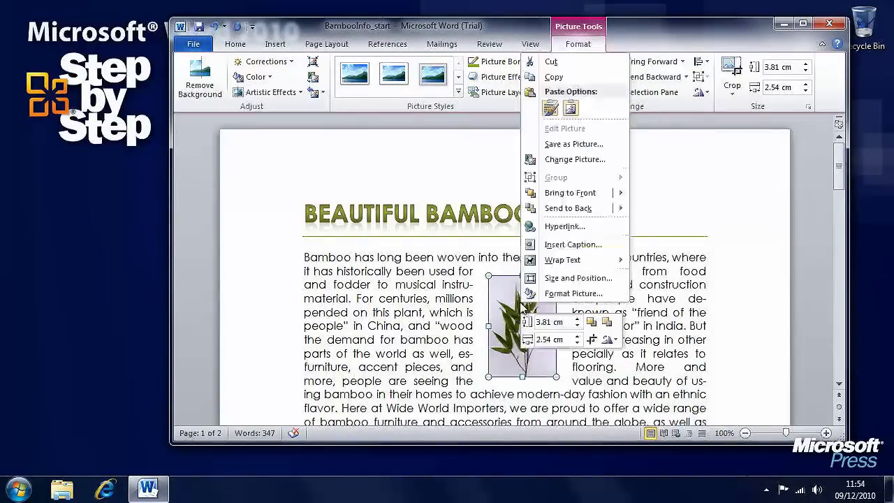
pyautogui.click(551, 110)
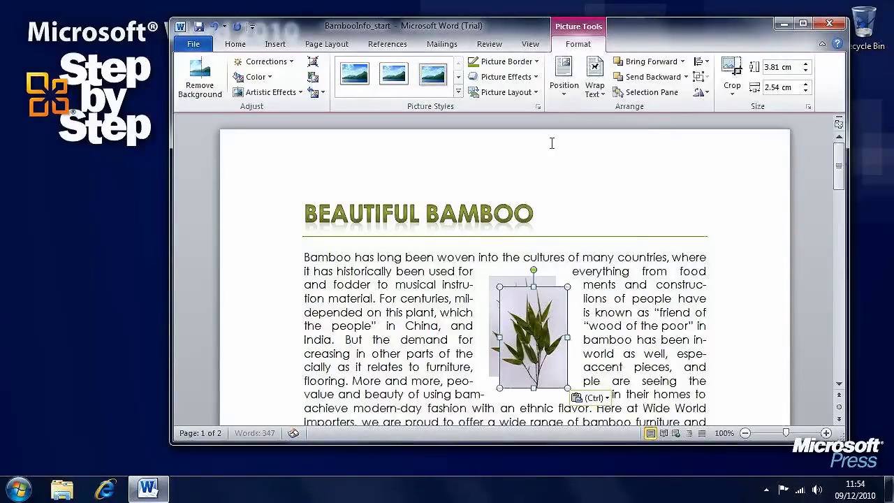
pyautogui.moveTo(543, 328); pyautogui.dragTo(551, 338)
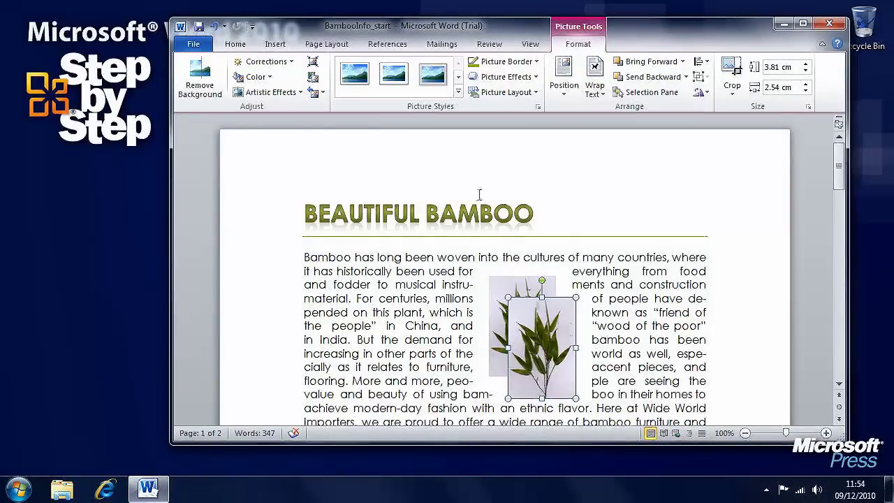
# Apply the bevelled, rounded-corner rectangle picture style to the pasted copy of the bamboo picture and deselect it.
pyautogui.click(459, 91)
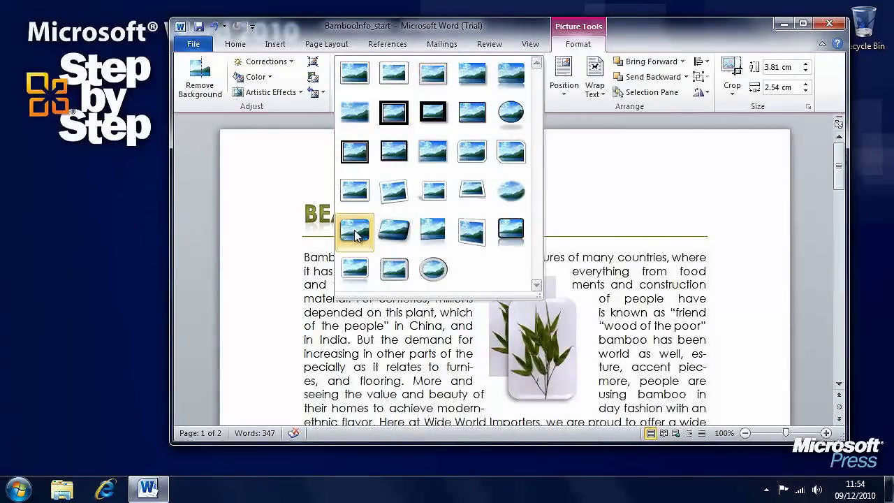
pyautogui.click(349, 235)
pyautogui.click(634, 309)
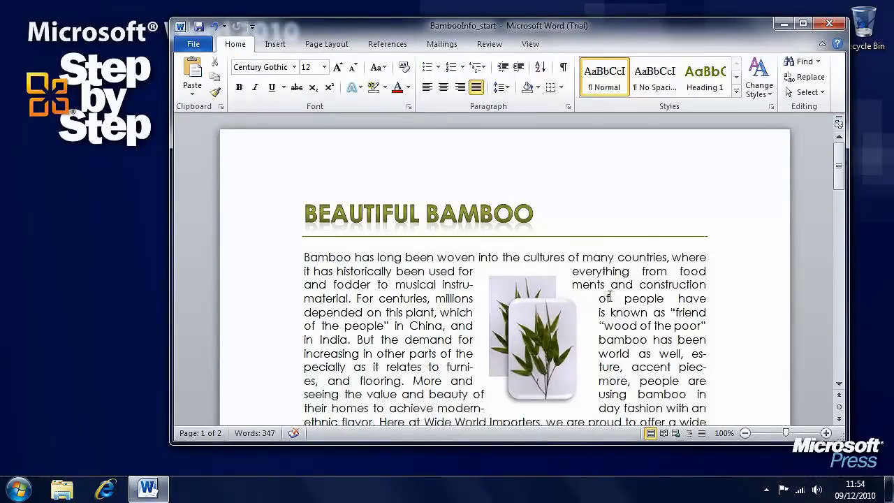
# Bring the original bamboo picture forward so that it overlaps the styled copy, and deselect it.
pyautogui.click(504, 290)
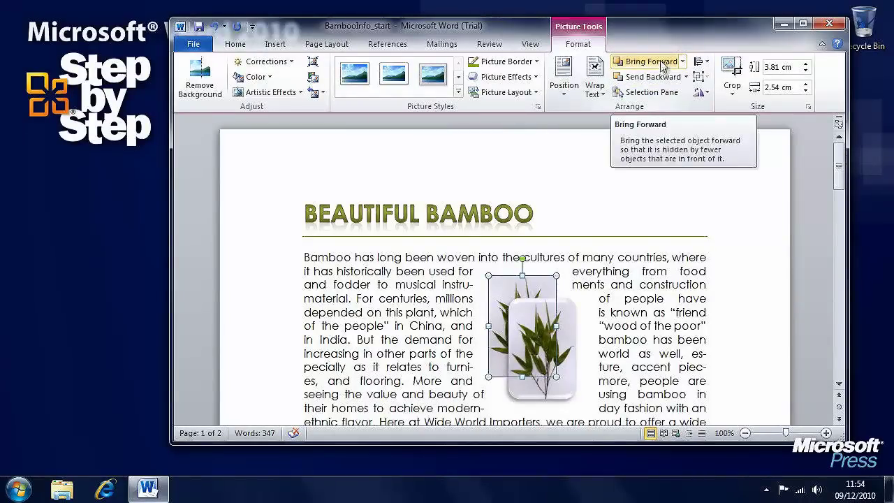
pyautogui.click(683, 62)
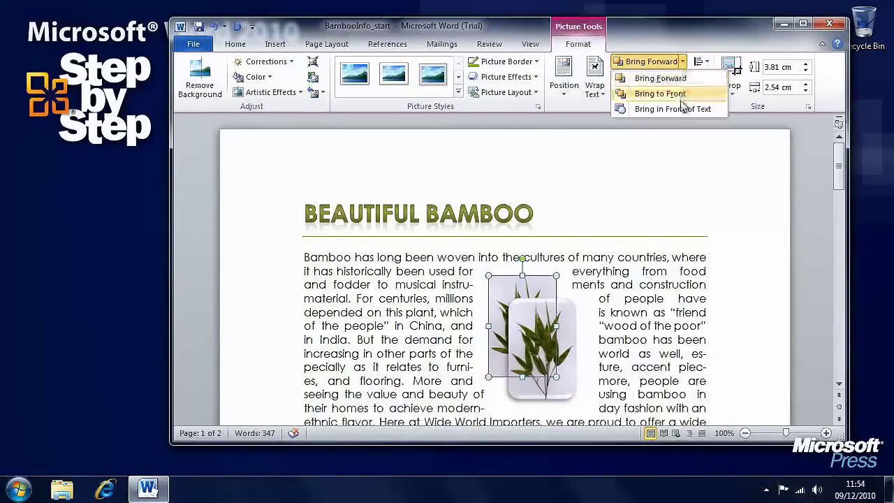
pyautogui.click(655, 62)
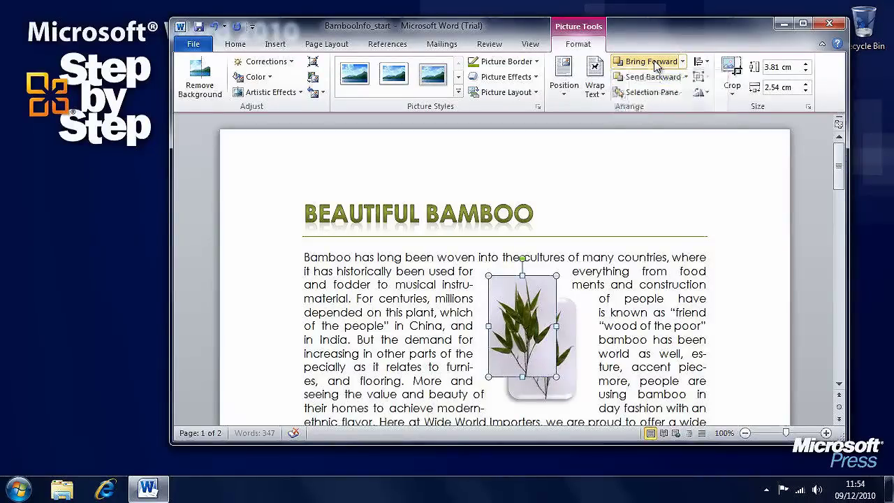
pyautogui.click(640, 284)
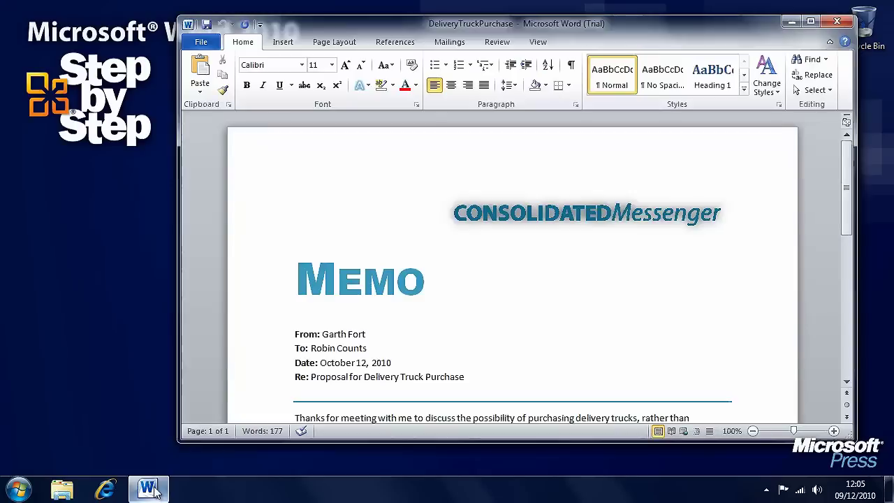
# In the DeliveryTruckPurchase memo, try pasting a copy of the Payment Schedule table beside its Loan Amount row, and undo the paste.
pyautogui.click(147, 489)
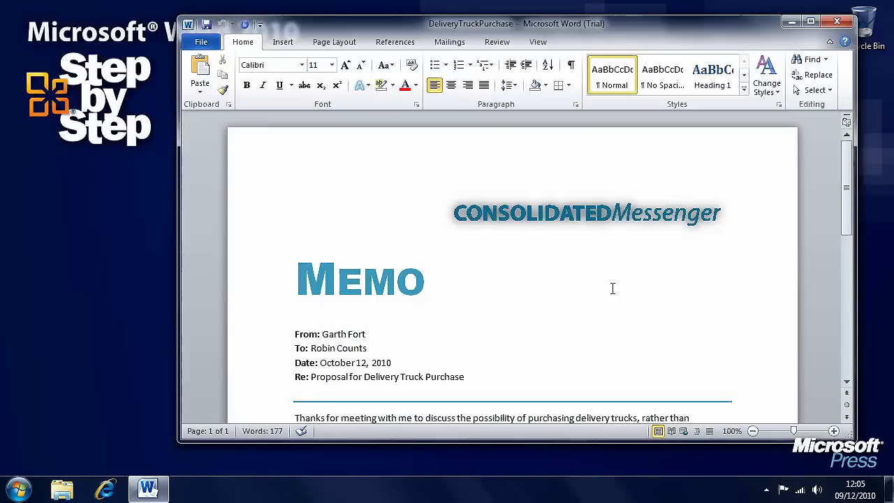
pyautogui.moveTo(846, 173); pyautogui.dragTo(846, 303)
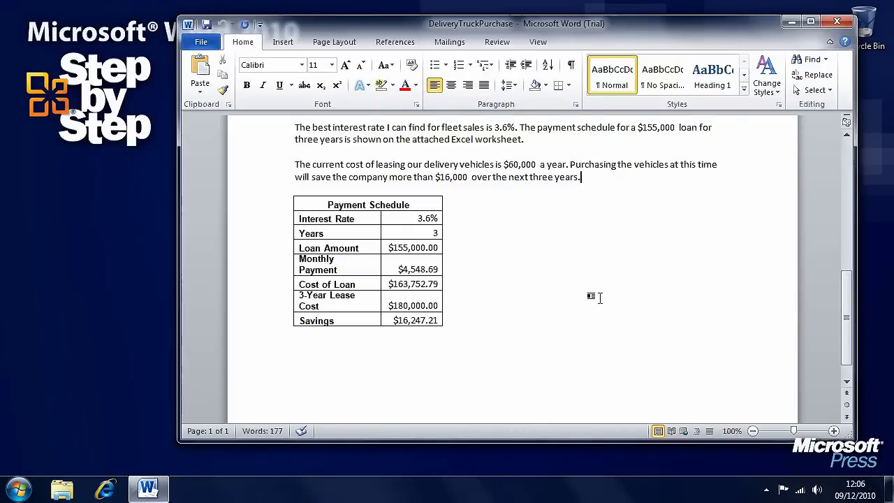
pyautogui.moveTo(850, 329); pyautogui.dragTo(849, 283)
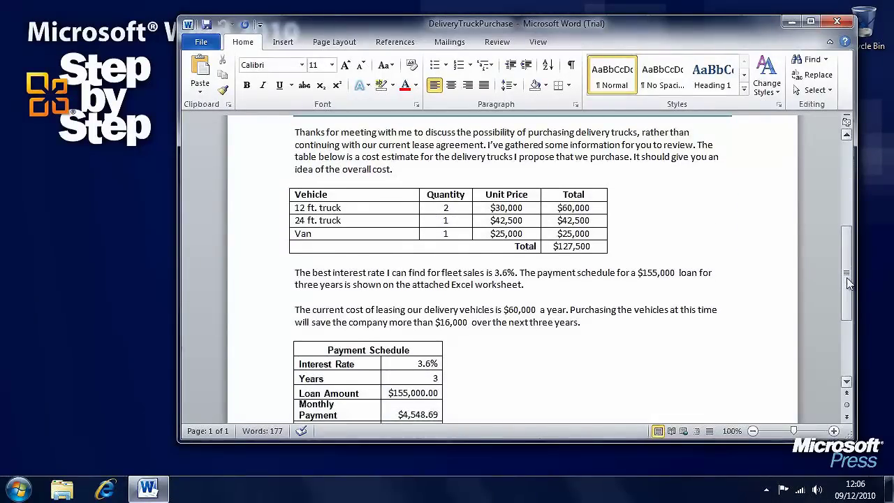
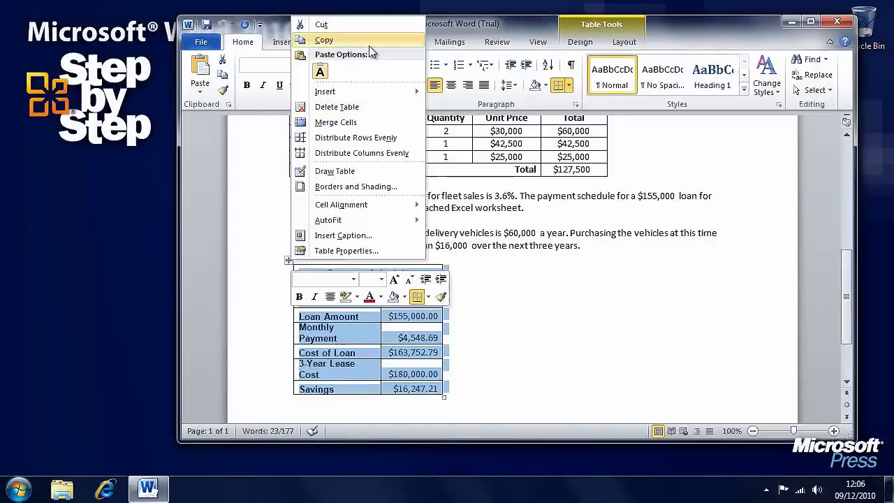
pyautogui.click(369, 43)
pyautogui.click(479, 314)
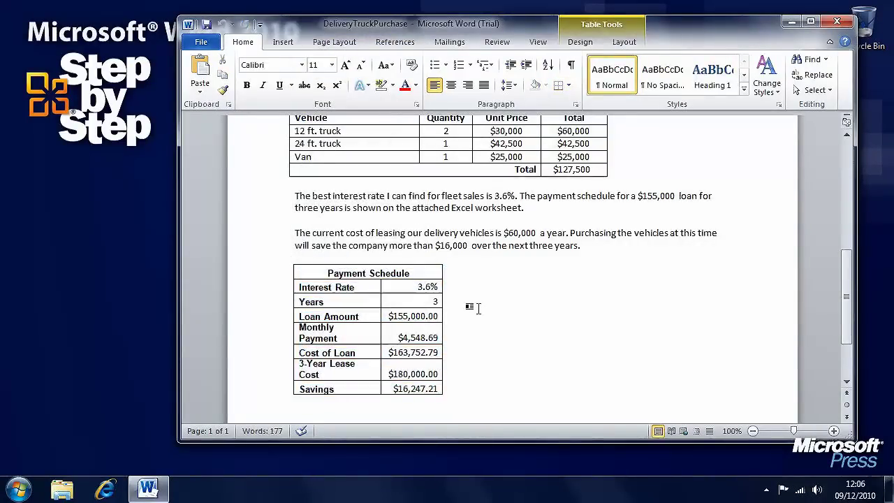
pyautogui.rightClick(480, 315)
pyautogui.moveTo(528, 258)
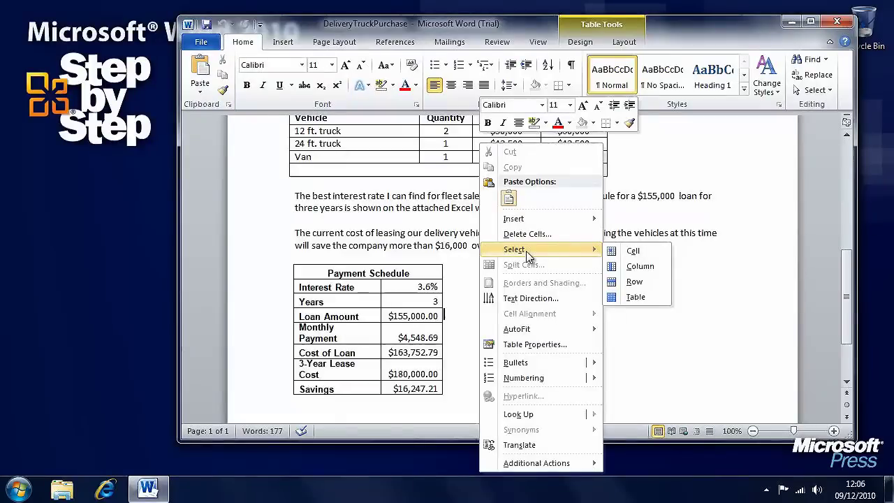
pyautogui.click(509, 199)
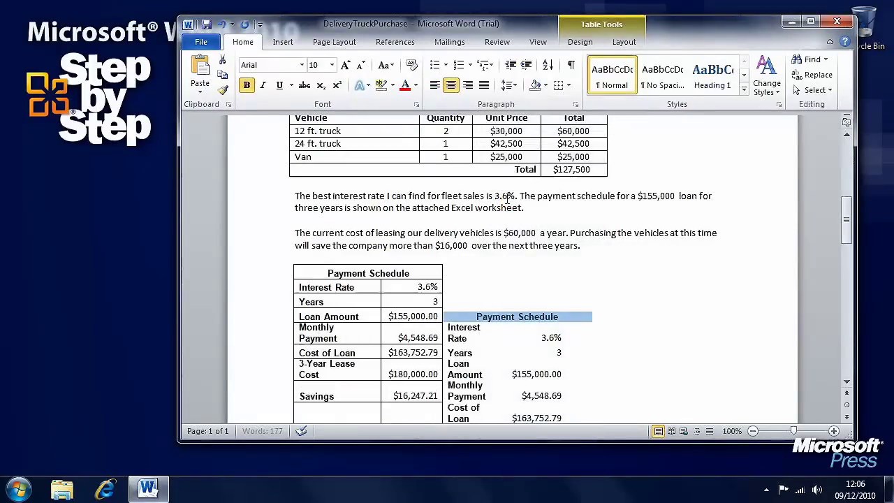
pyautogui.click(643, 315)
pyautogui.scroll(-3, 651, 316)
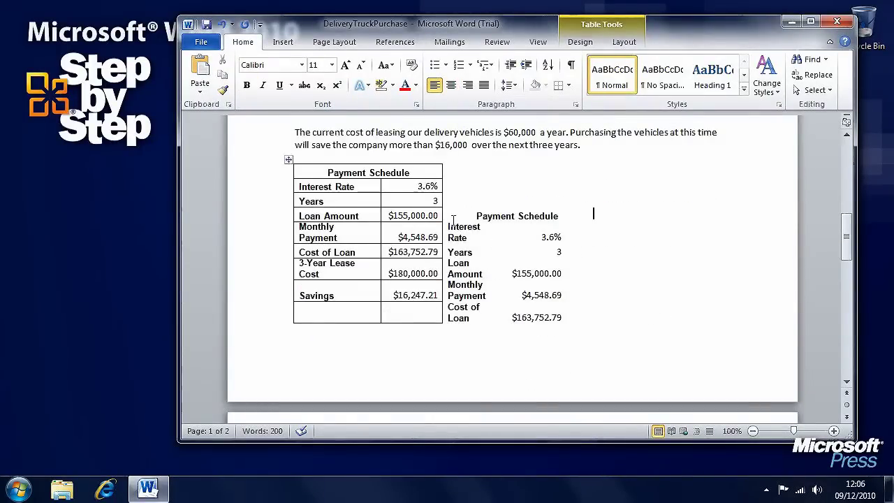
pyautogui.click(221, 23)
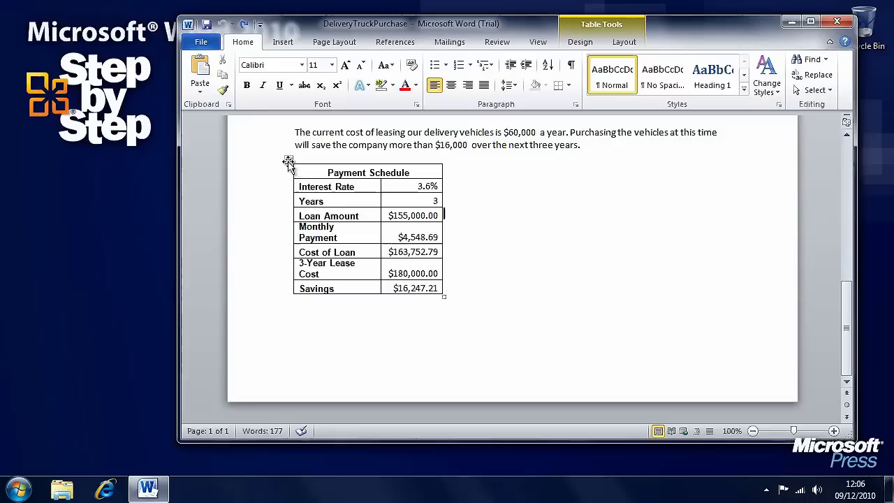
# Add two blank lines after the final paragraph and insert a 2x1 table there, above the Payment Schedule table.
pyautogui.click(288, 159)
pyautogui.click(472, 256)
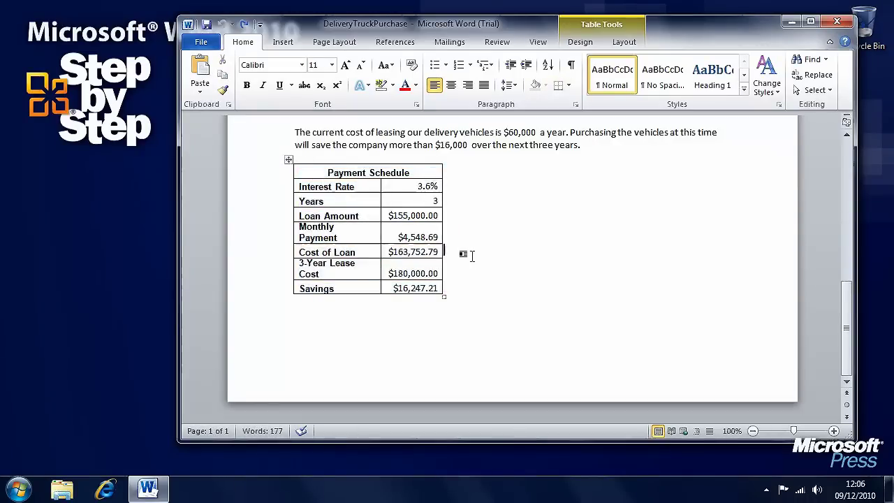
pyautogui.click(604, 147)
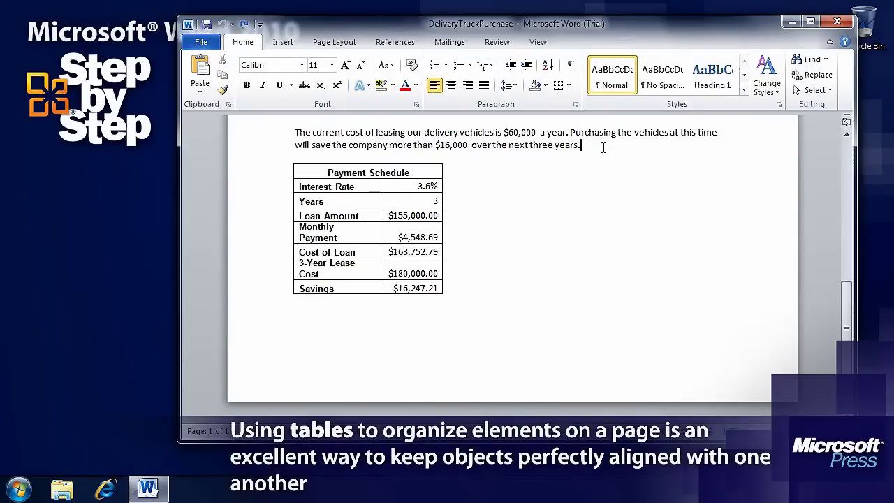
pyautogui.press('Return')
pyautogui.press('Return')
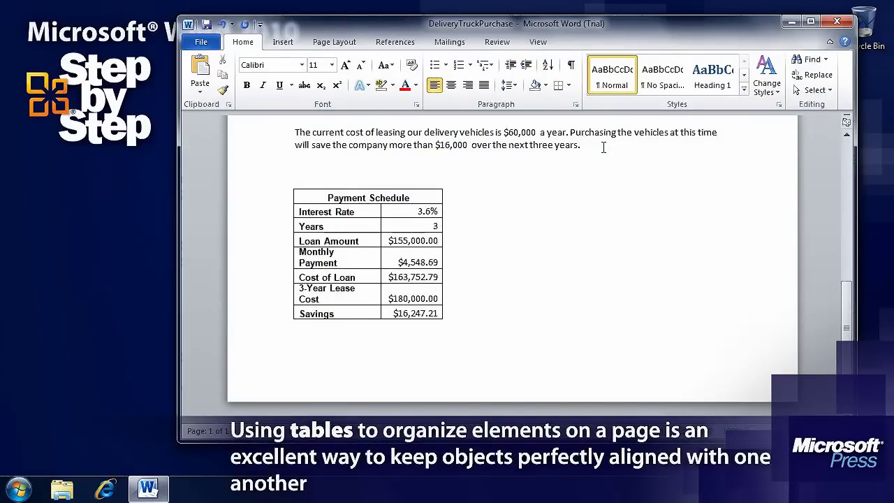
pyautogui.click(282, 42)
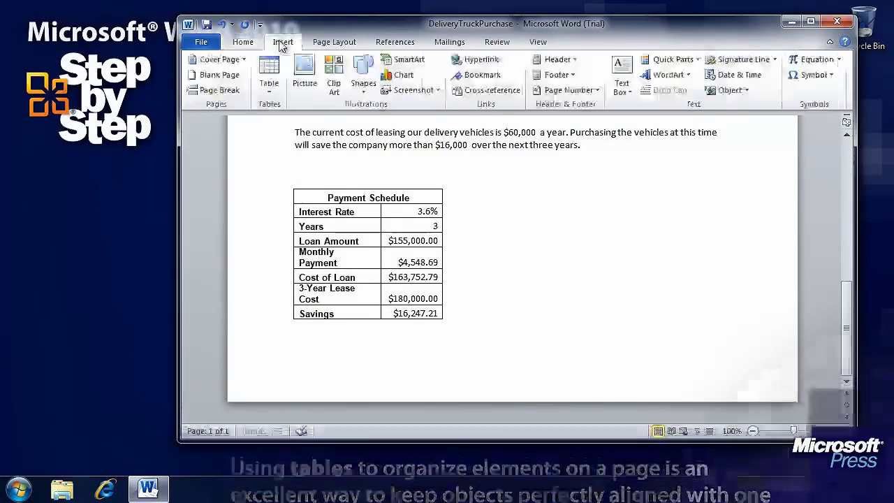
pyautogui.click(276, 88)
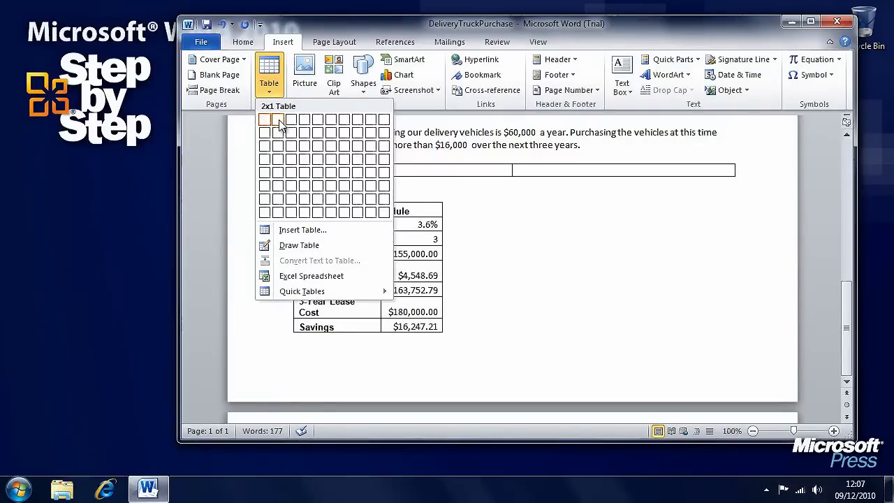
pyautogui.click(278, 121)
# Move the Payment Schedule table into the left cell of the new 2x1 table.
pyautogui.click(287, 198)
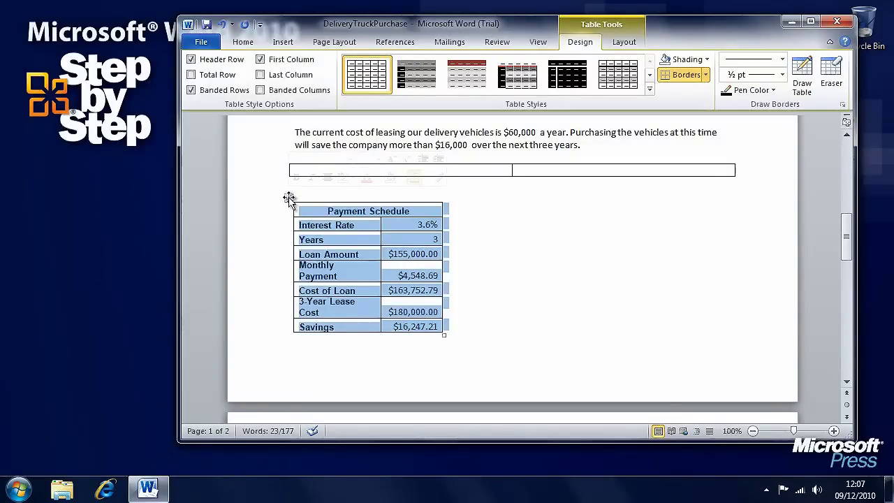
pyautogui.moveTo(290, 199); pyautogui.dragTo(324, 165)
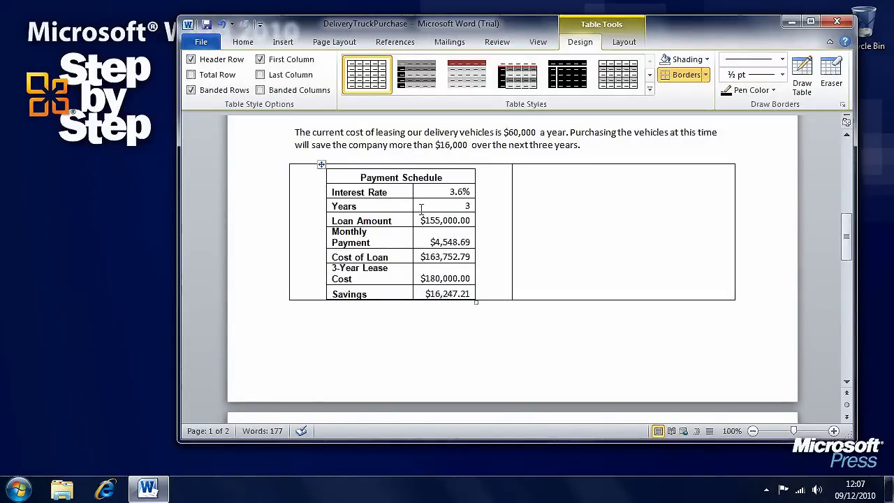
pyautogui.click(563, 205)
# Cut the paragraph about the current leasing cost and paste it into the right cell of the 2x1 table, keeping its source formatting.
pyautogui.moveTo(295, 132); pyautogui.dragTo(580, 144)
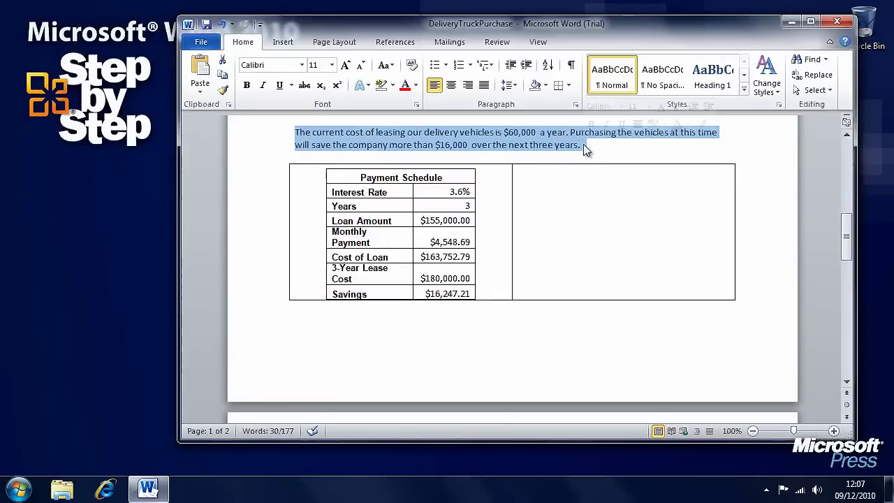
pyautogui.rightClick(517, 139)
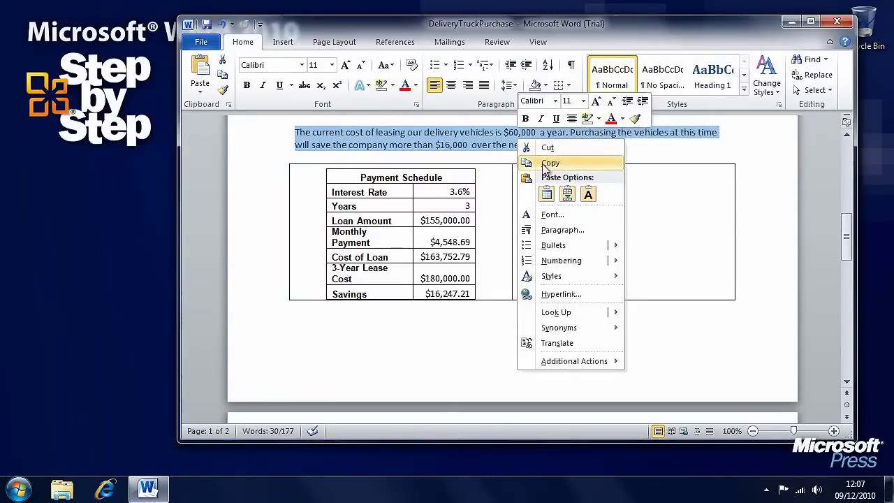
pyautogui.click(548, 163)
pyautogui.rightClick(544, 144)
pyautogui.click(559, 155)
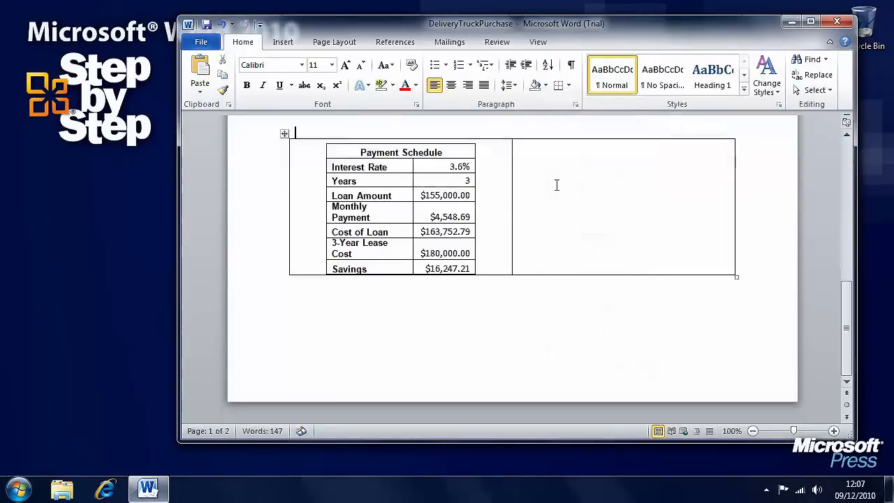
pyautogui.rightClick(561, 144)
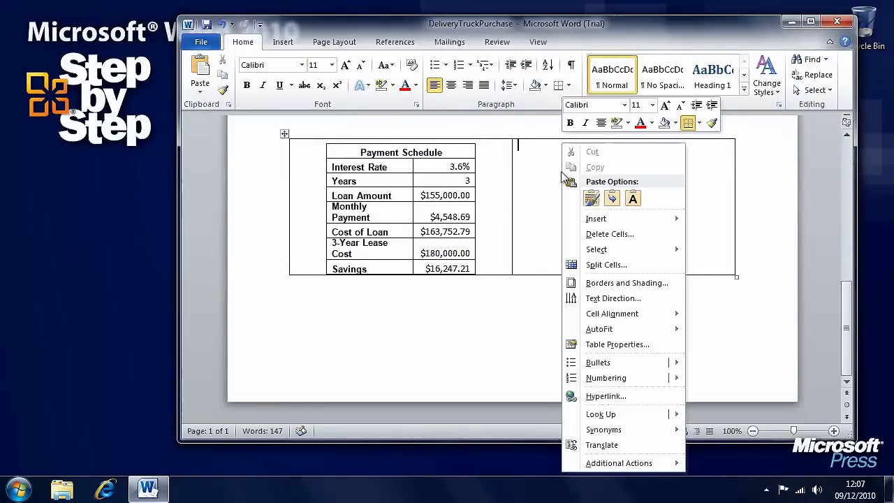
pyautogui.click(592, 199)
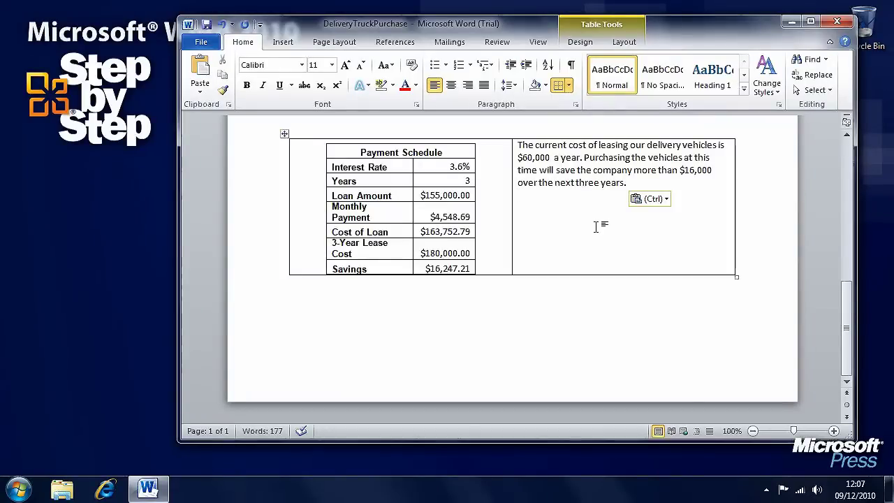
# Delete the leasing cost paragraph from the right cell of the 2x1 table.
pyautogui.moveTo(628, 183); pyautogui.dragTo(526, 148)
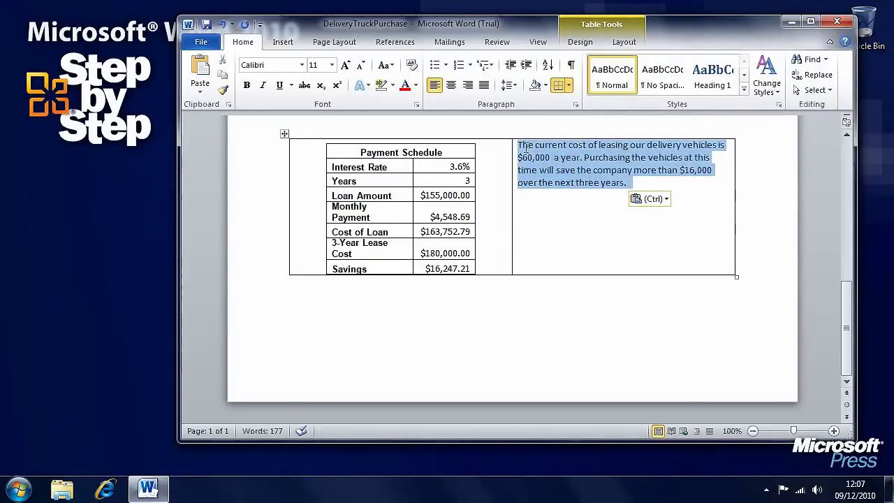
pyautogui.press('Delete')
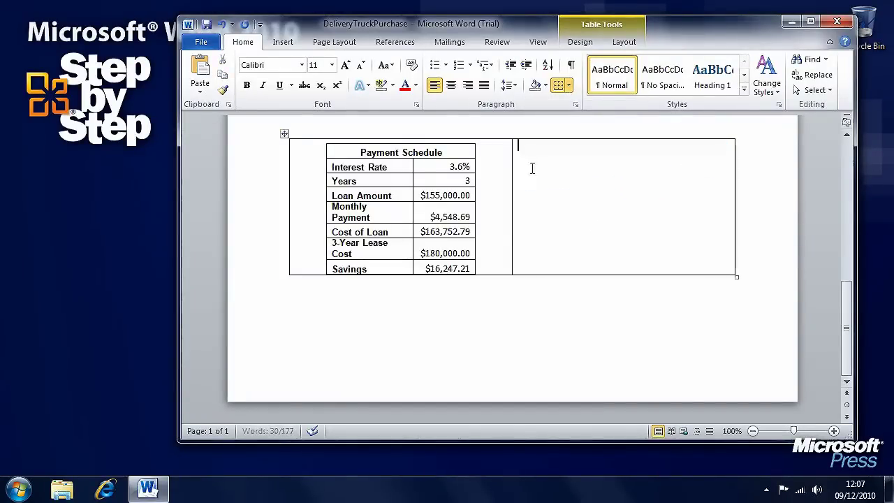
# Copy the Payment Schedule table and paste it as a nested table into the right cell of the 2x1 table.
pyautogui.click(321, 140)
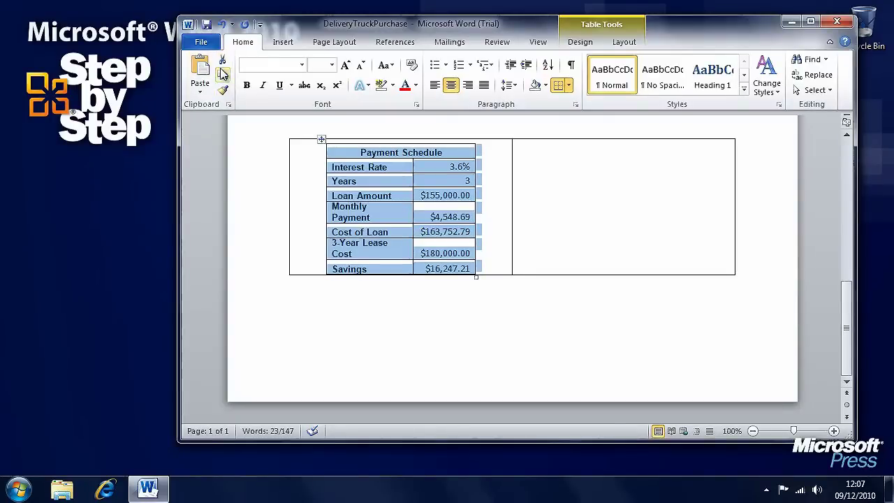
pyautogui.click(550, 168)
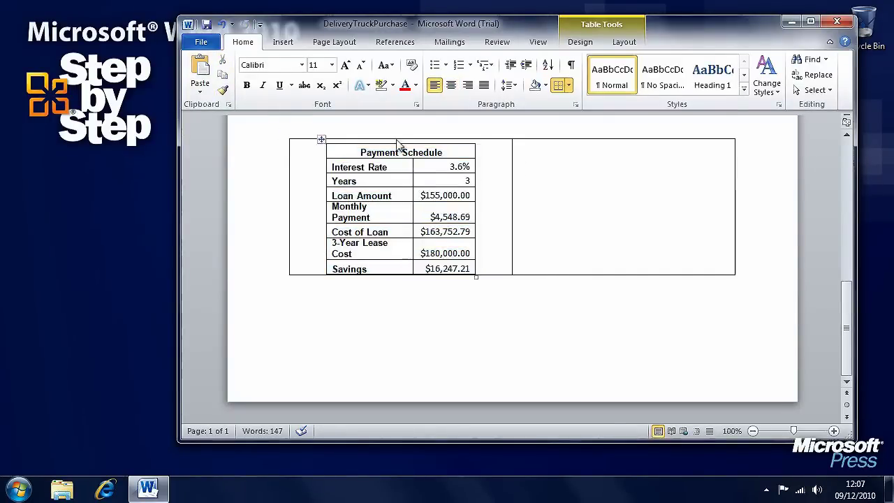
pyautogui.click(199, 87)
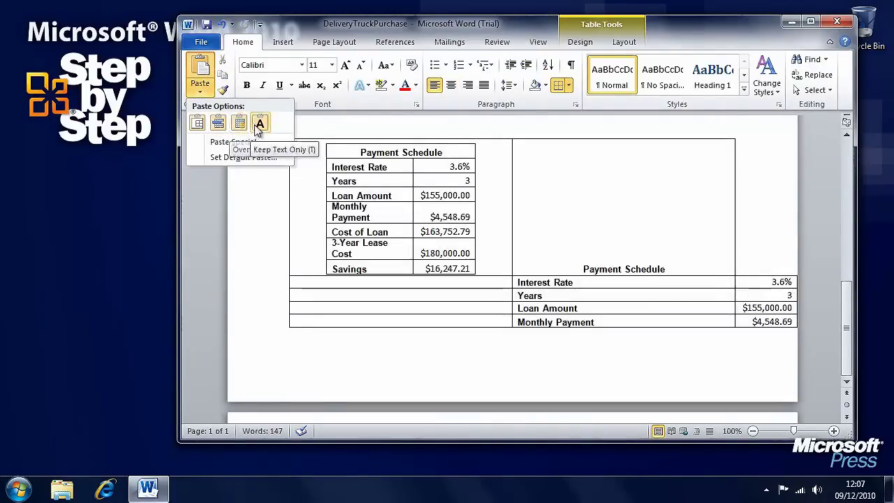
pyautogui.click(197, 124)
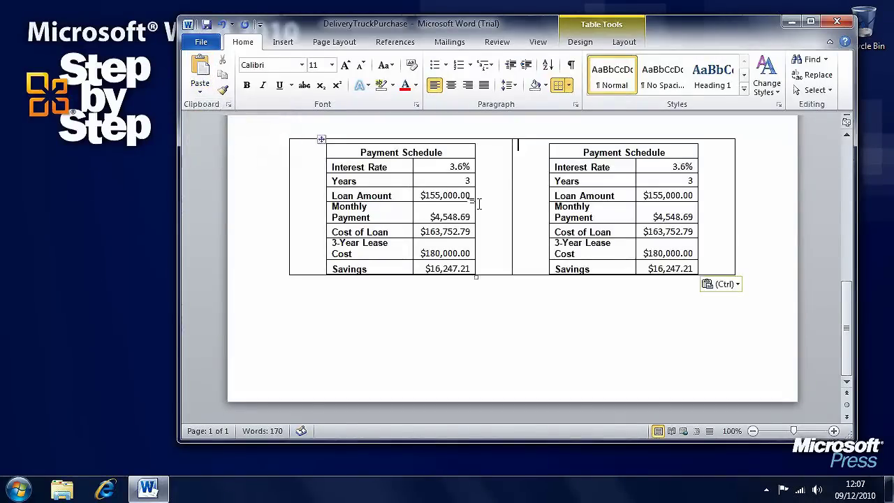
# In the right Payment Schedule table, set the interest rate to 4.5%, the years to 5 and the monthly payment to $5,645.69.
pyautogui.moveTo(682, 165); pyautogui.dragTo(686, 169)
pyautogui.write('4.5')
pyautogui.doubleClick(690, 180)
pyautogui.write('5')
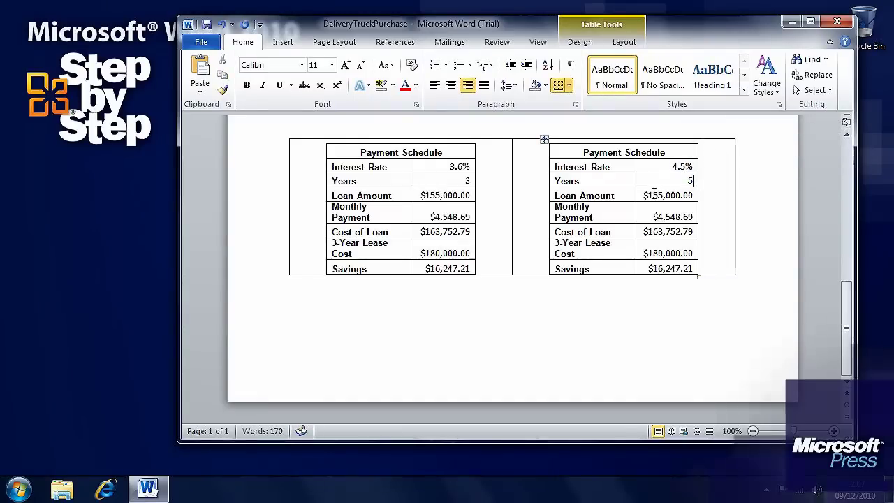
pyautogui.moveTo(655, 217); pyautogui.dragTo(672, 219)
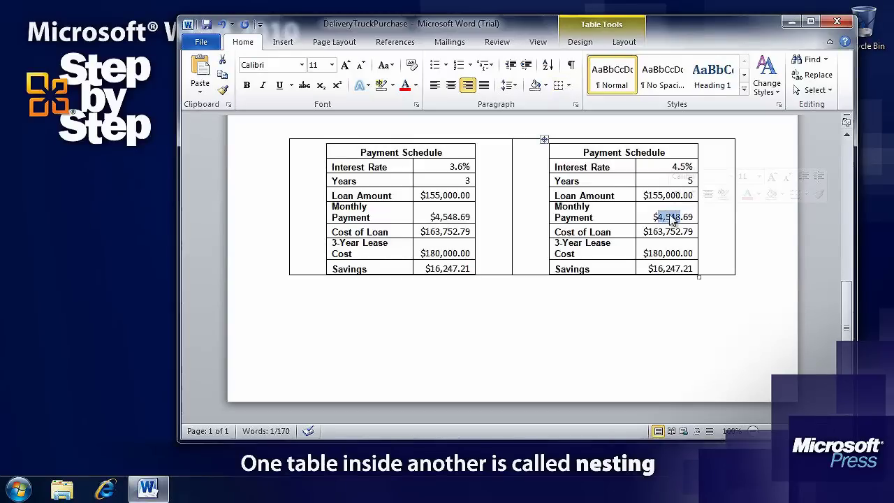
pyautogui.write('2,8')
pyautogui.write('45')
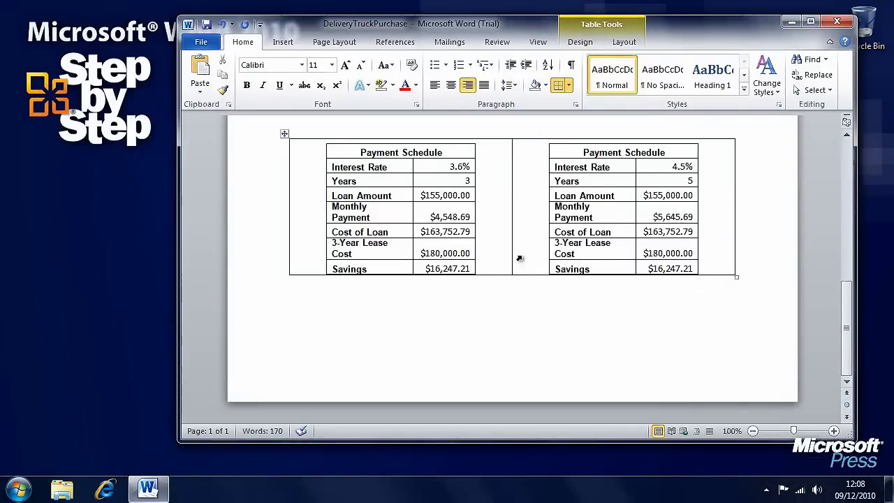
# Remove all borders from the outer 2x1 table with No Border and check the side-by-side layout below the loan paragraph.
pyautogui.click(284, 133)
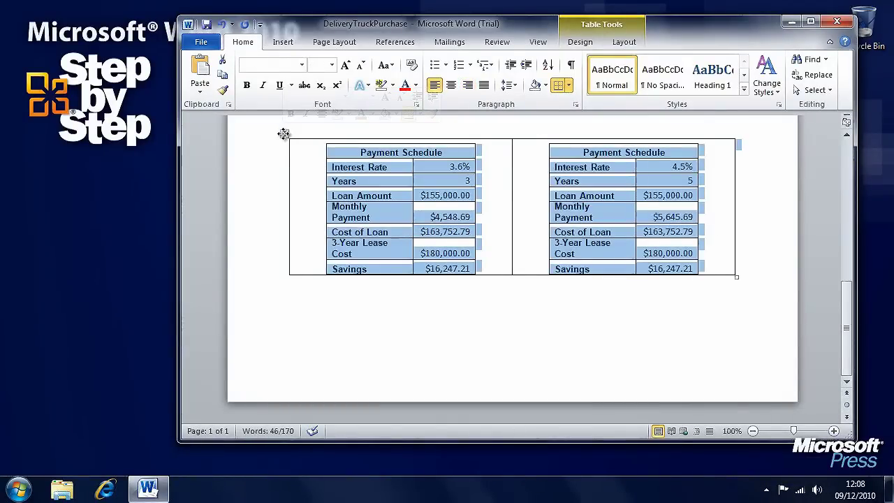
pyautogui.click(582, 42)
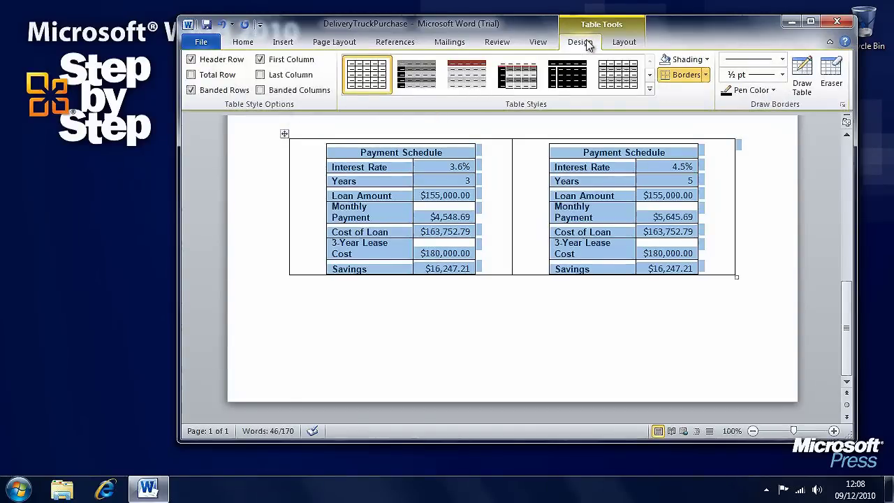
pyautogui.click(706, 75)
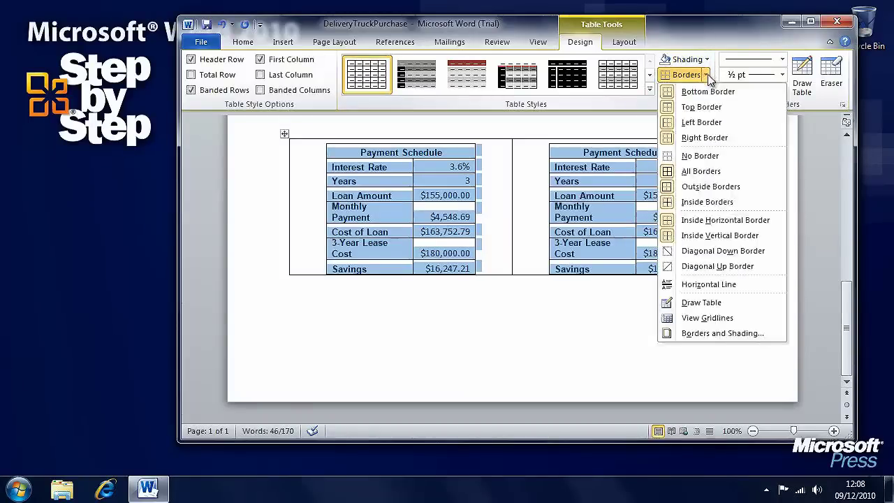
pyautogui.click(700, 156)
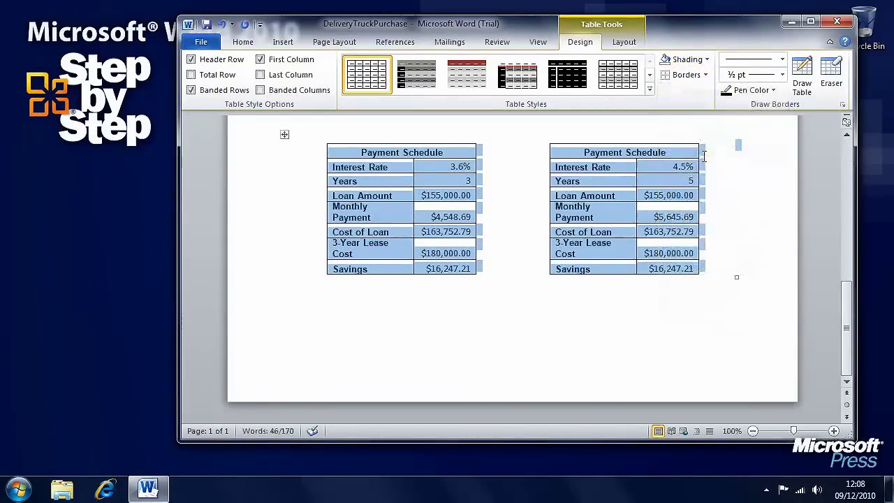
pyautogui.click(694, 306)
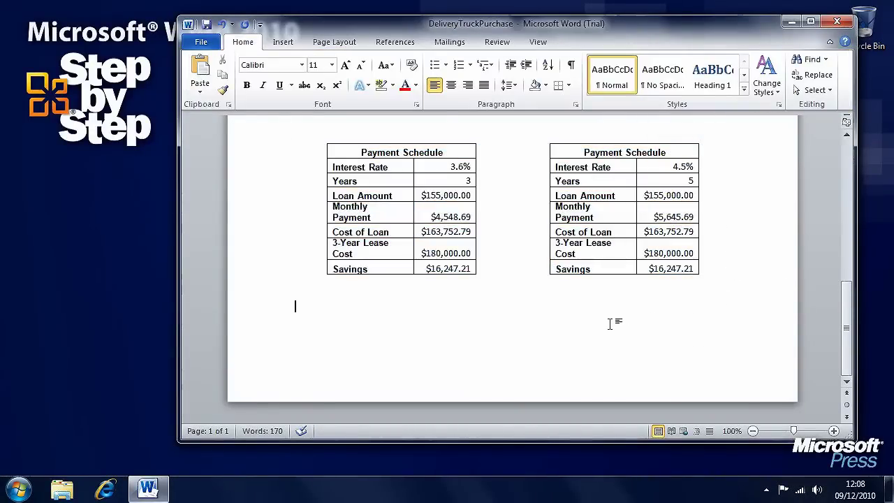
pyautogui.scroll(3, 737, 323)
pyautogui.moveTo(846, 296)
pyautogui.mouseDown()
pyautogui.moveTo(847, 266)
pyautogui.moveTo(851, 326)
pyautogui.moveTo(851, 307)
pyautogui.mouseUp()
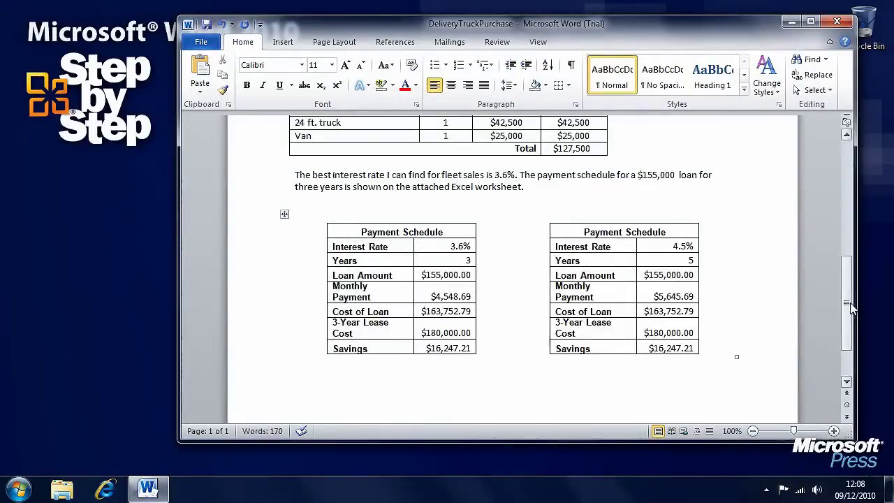